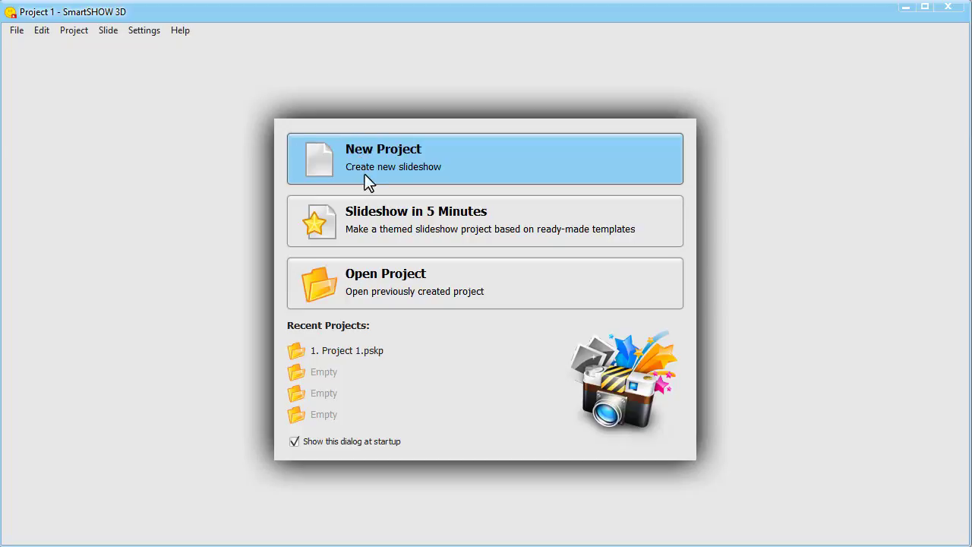
# Start a 5-minute slideshow from the Black & White Movie template.
pyautogui.click(372, 225)
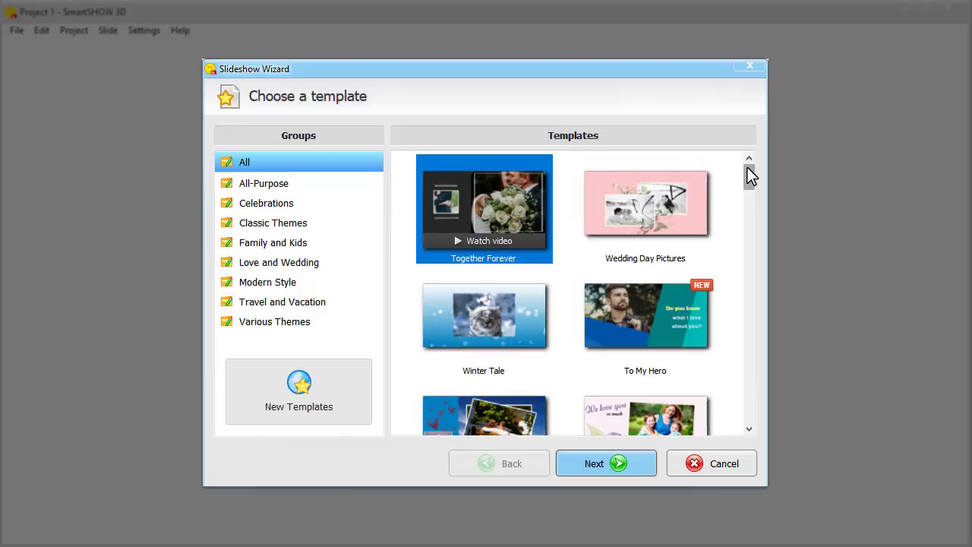
pyautogui.moveTo(747, 168); pyautogui.dragTo(757, 227)
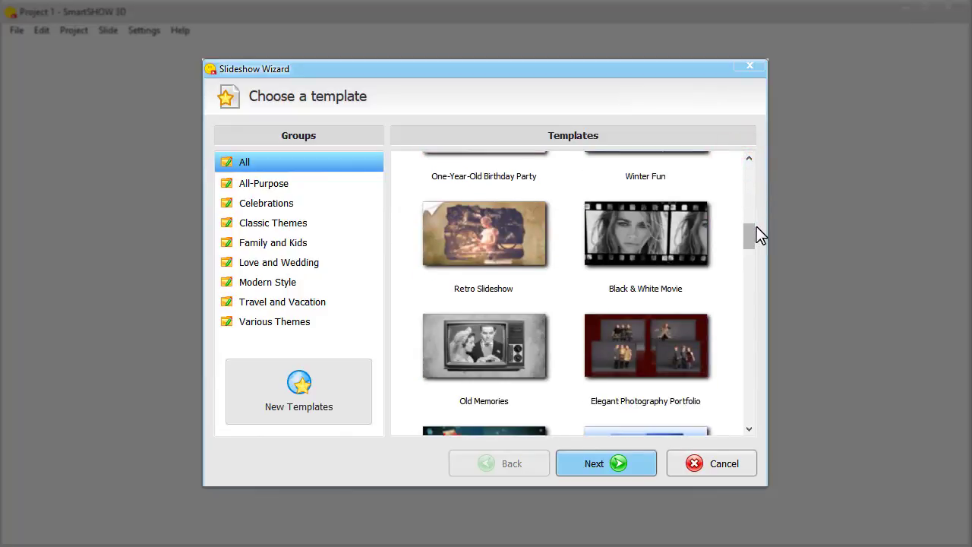
pyautogui.click(663, 235)
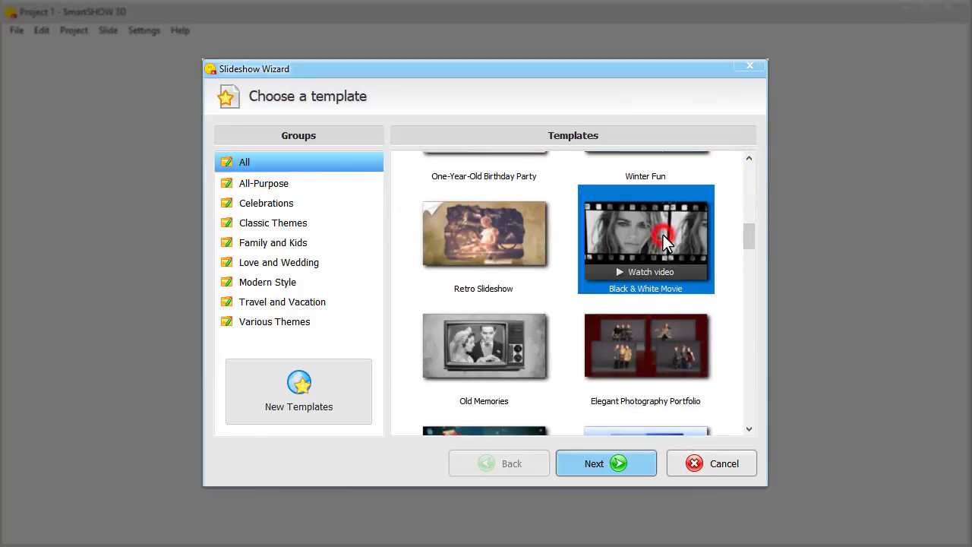
pyautogui.click(592, 464)
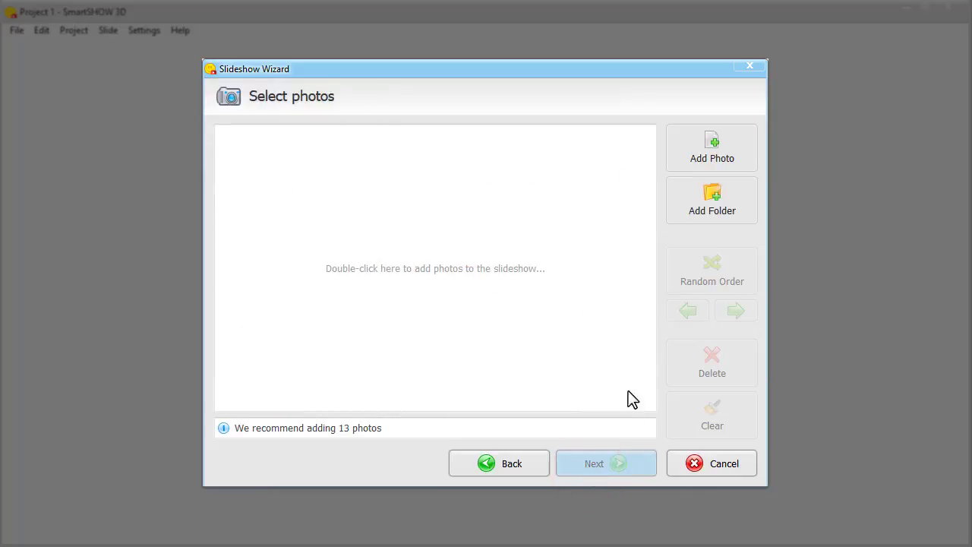
# Add photos 1.jpg and 2.jpg to the slideshow.
pyautogui.click(704, 158)
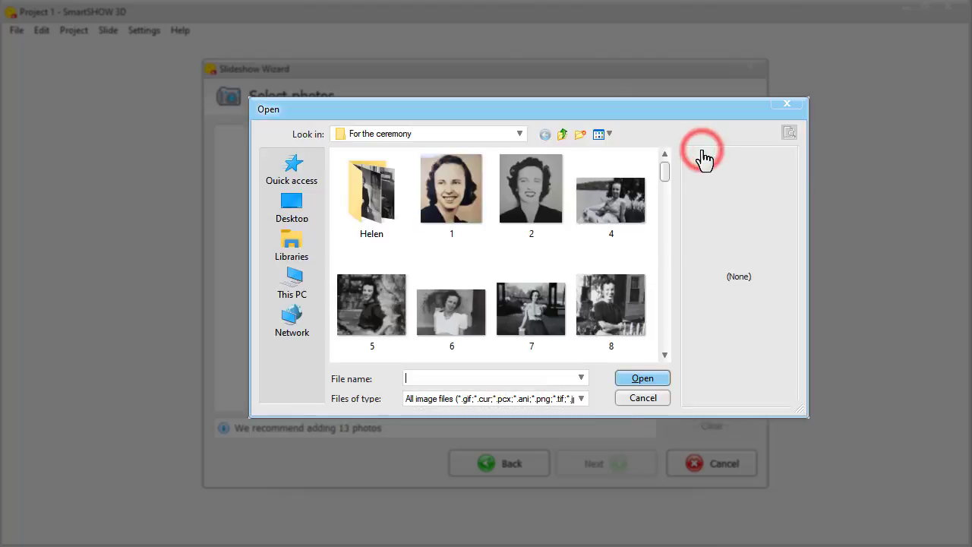
pyautogui.click(440, 193)
pyautogui.keyDown('ctrl'); pyautogui.click(516, 187); pyautogui.keyUp('ctrl')
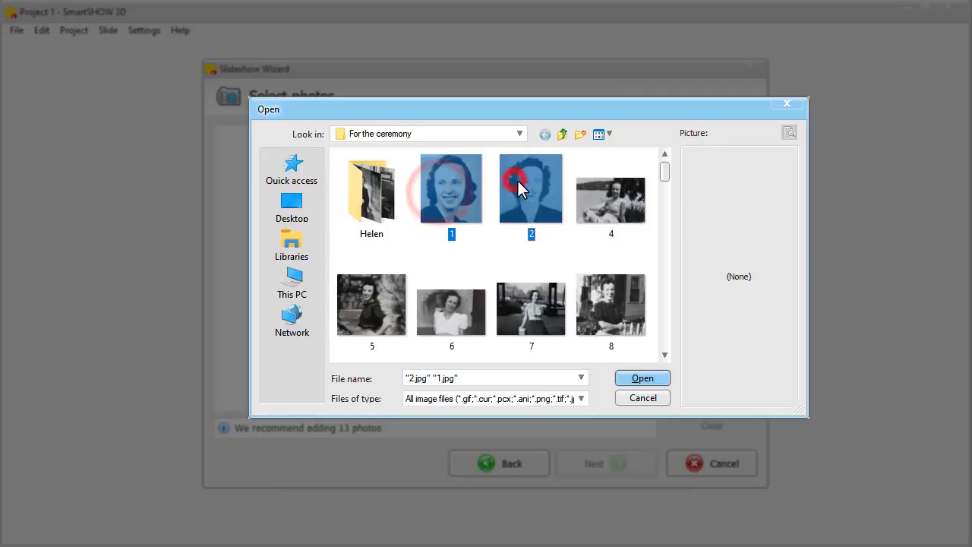
pyautogui.click(643, 379)
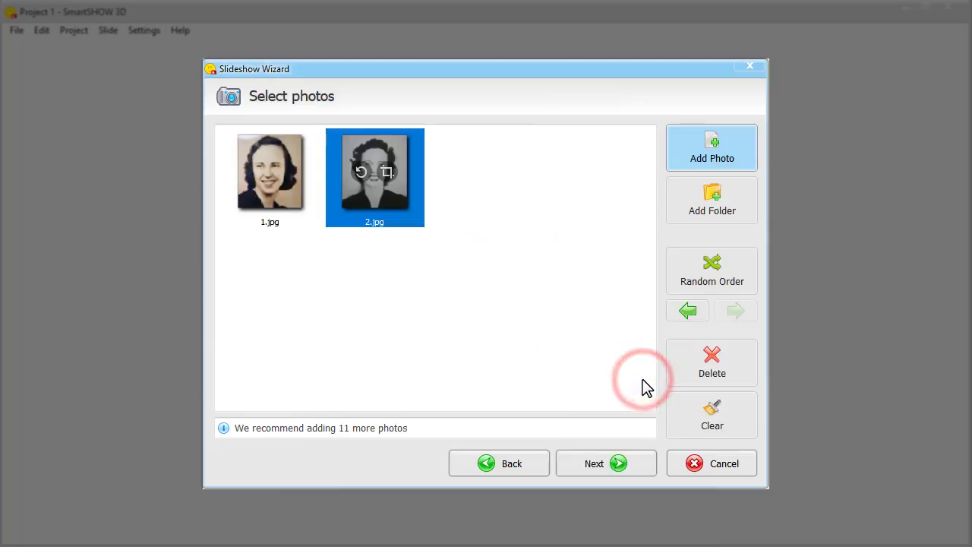
# Import the whole 'For the ceremony' folder, bringing the total to 13 photos.
pyautogui.click(728, 206)
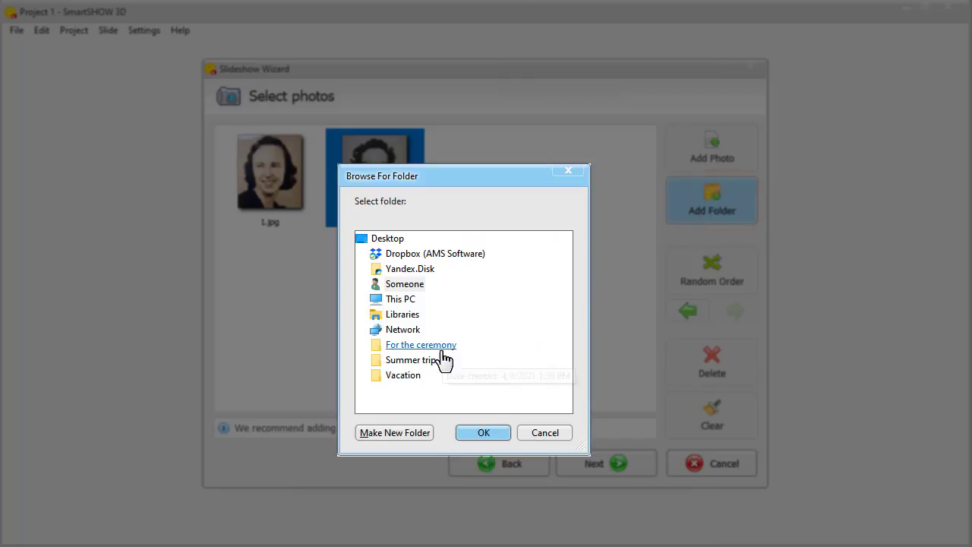
pyautogui.click(408, 342)
pyautogui.click(408, 359)
pyautogui.click(473, 433)
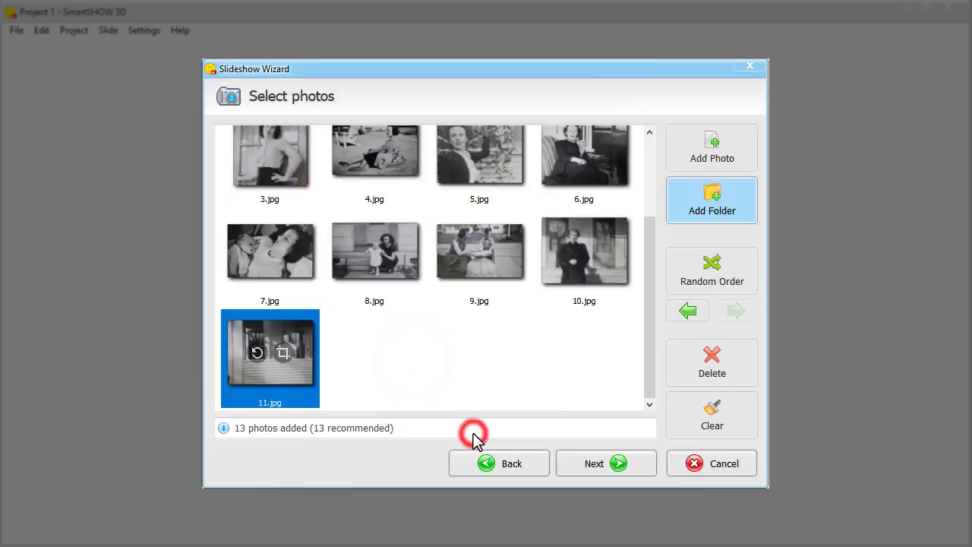
# Crop 2.jpg by trimming a strip off the top and raising the bottom to her knees.
pyautogui.moveTo(649, 362); pyautogui.dragTo(637, 253)
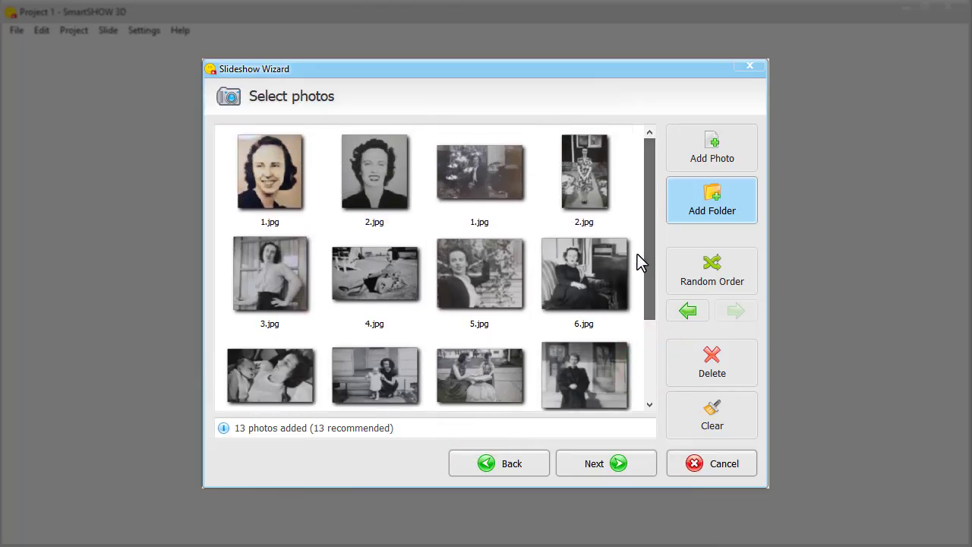
pyautogui.click(585, 195)
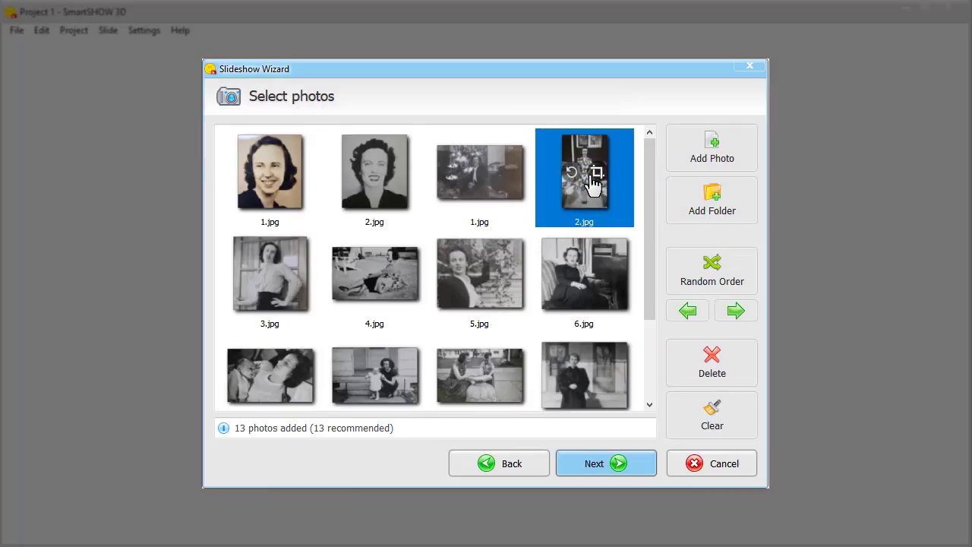
pyautogui.click(594, 175)
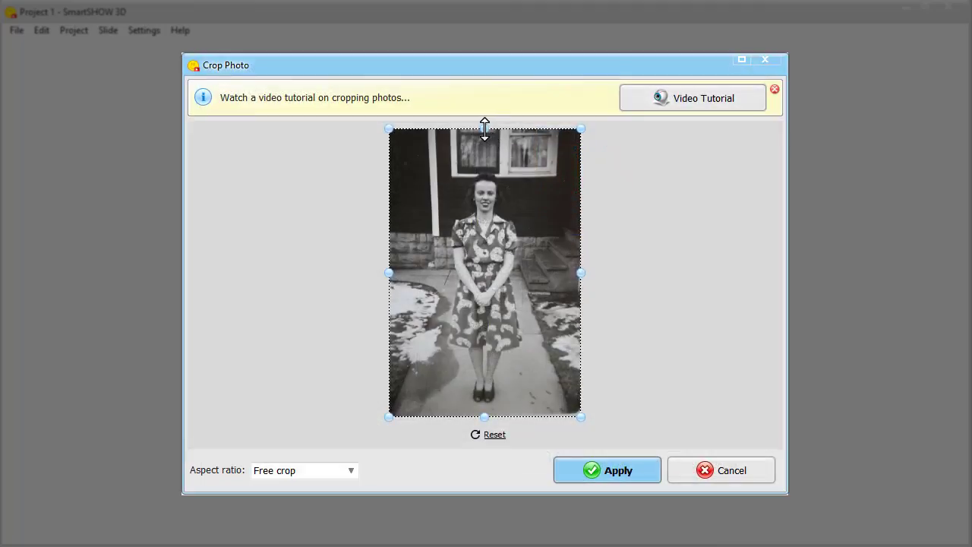
pyautogui.moveTo(484, 128); pyautogui.dragTo(485, 152)
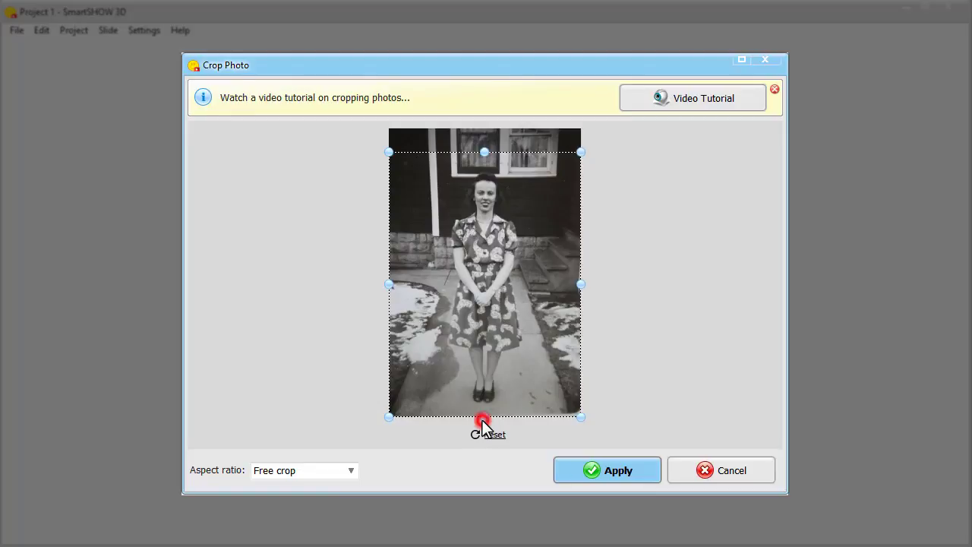
pyautogui.moveTo(482, 420); pyautogui.dragTo(487, 320)
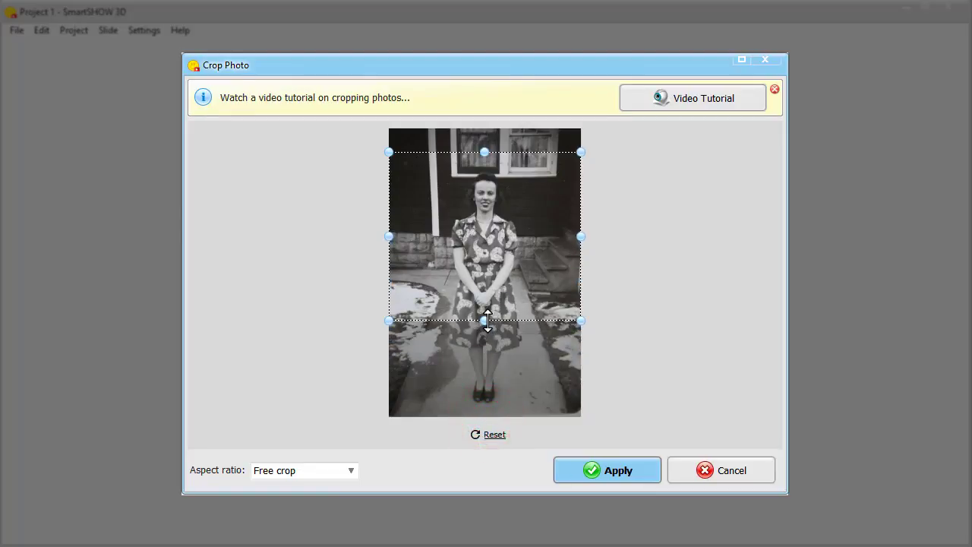
pyautogui.click(606, 468)
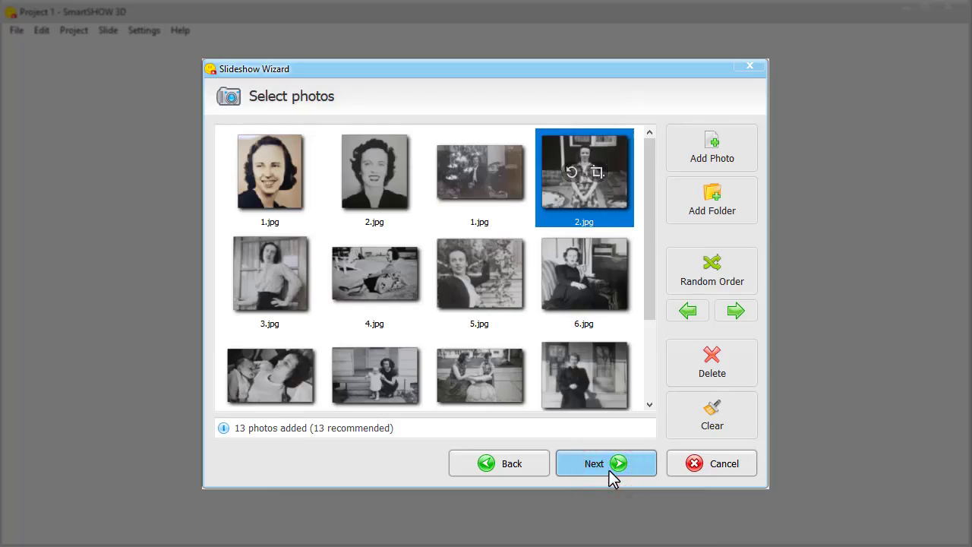
pyautogui.click(610, 471)
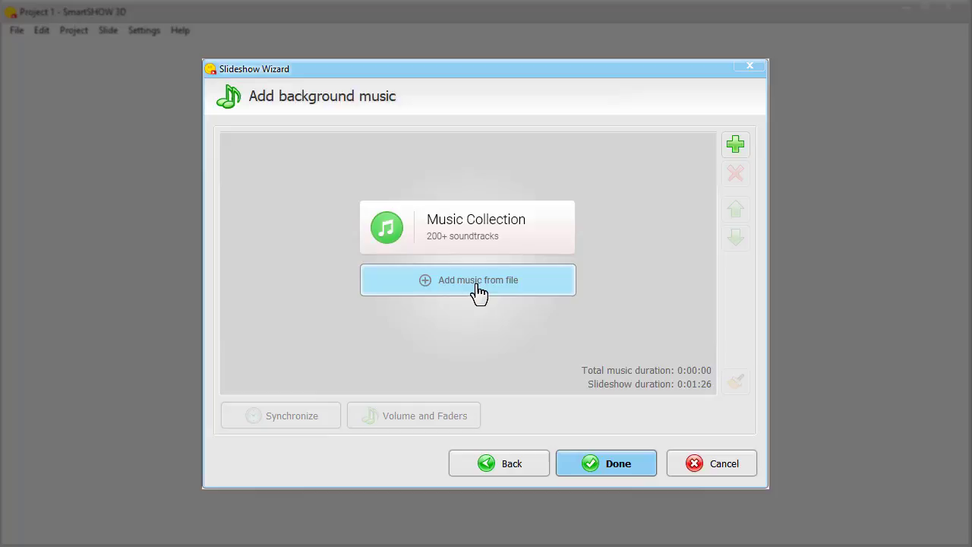
# Add the Classical collection track 'Course Of Time' (0:02:18) as background music.
pyautogui.click(465, 236)
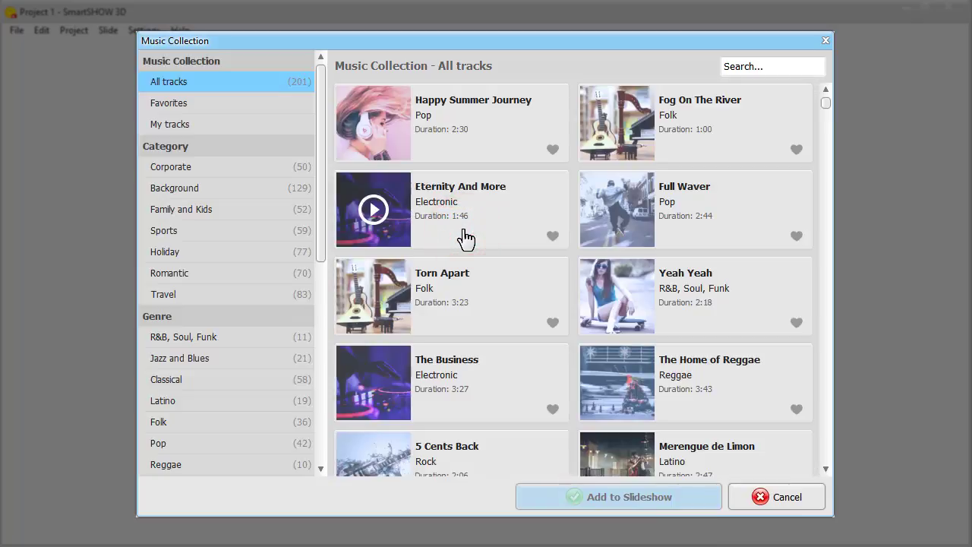
pyautogui.moveTo(828, 106); pyautogui.dragTo(825, 427)
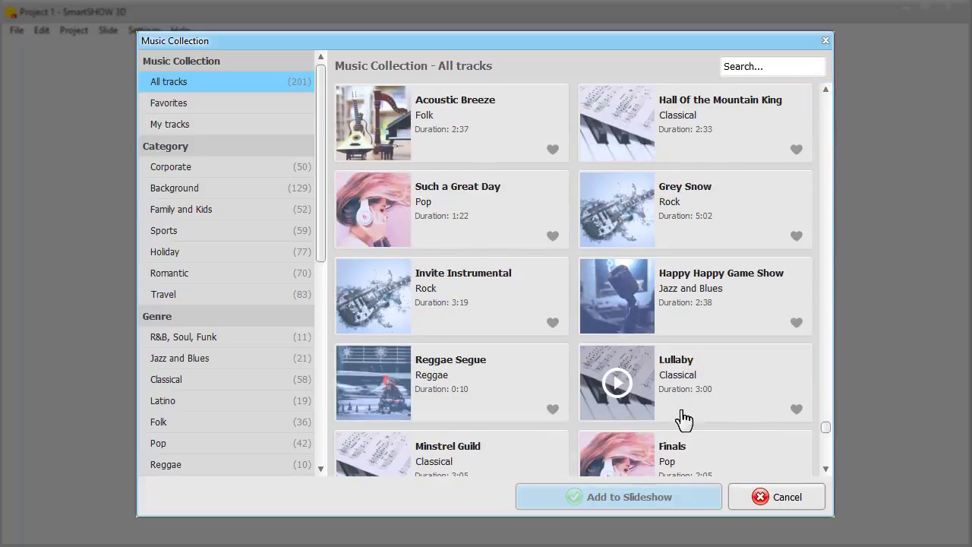
pyautogui.click(232, 379)
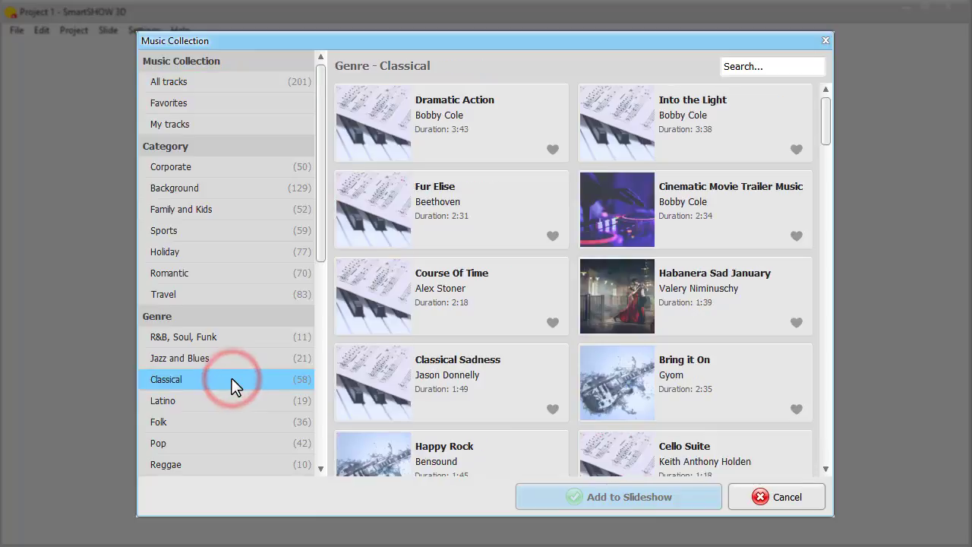
pyautogui.click(518, 292)
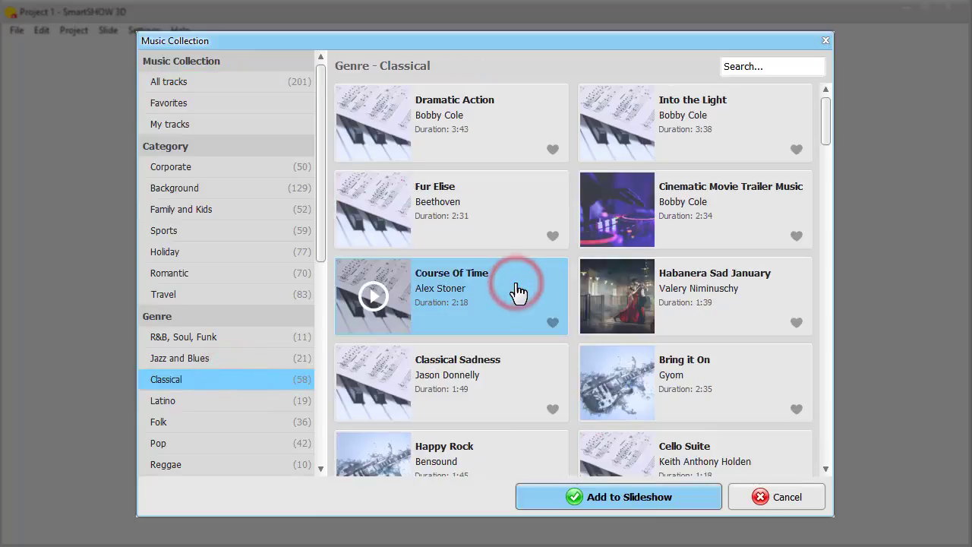
pyautogui.click(623, 490)
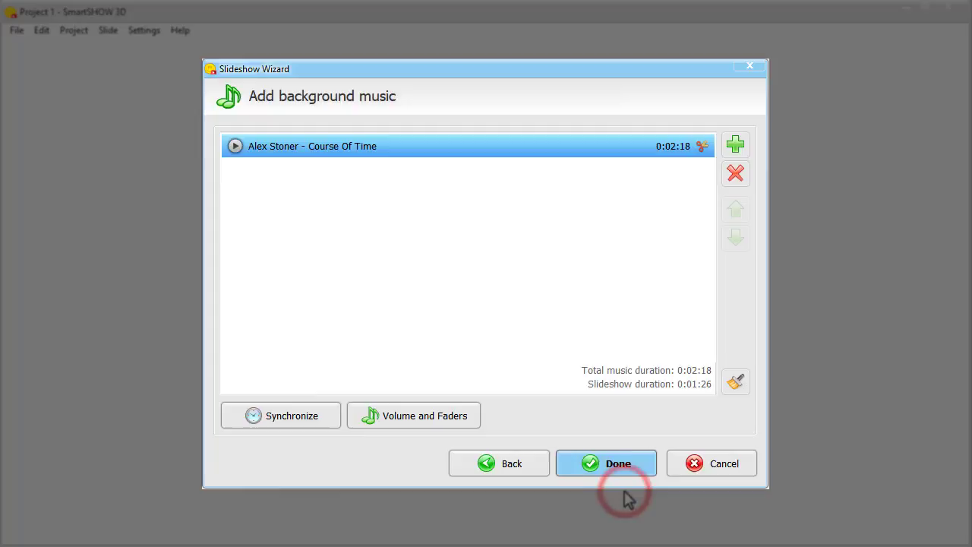
# Build the 13-slide project and play its preview with 'Course Of Time'.
pyautogui.click(617, 472)
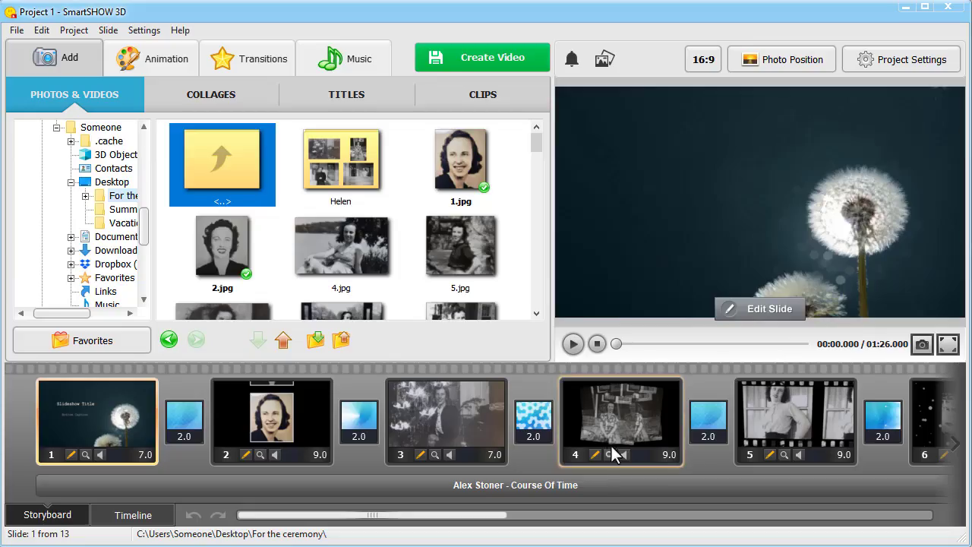
pyautogui.click(573, 343)
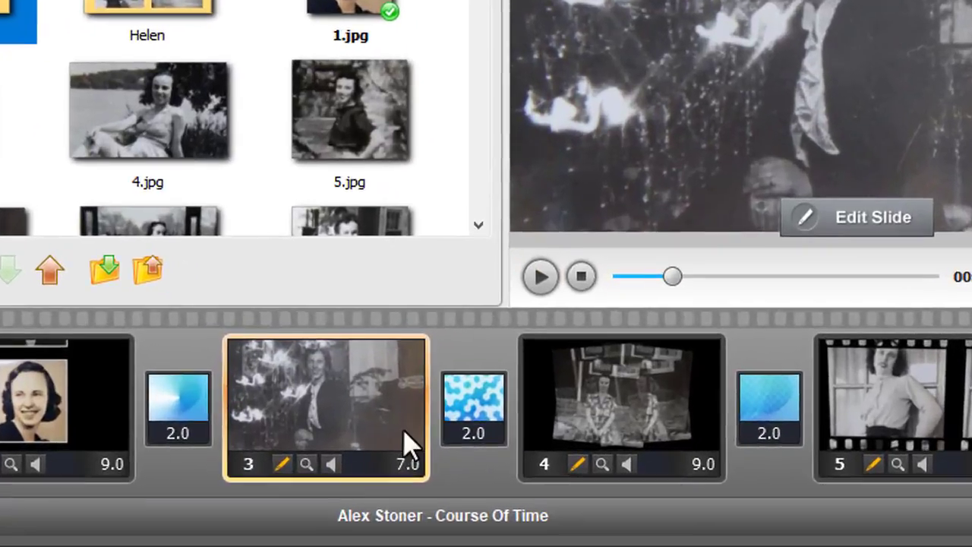
pyautogui.click(493, 434)
pyautogui.click(389, 465)
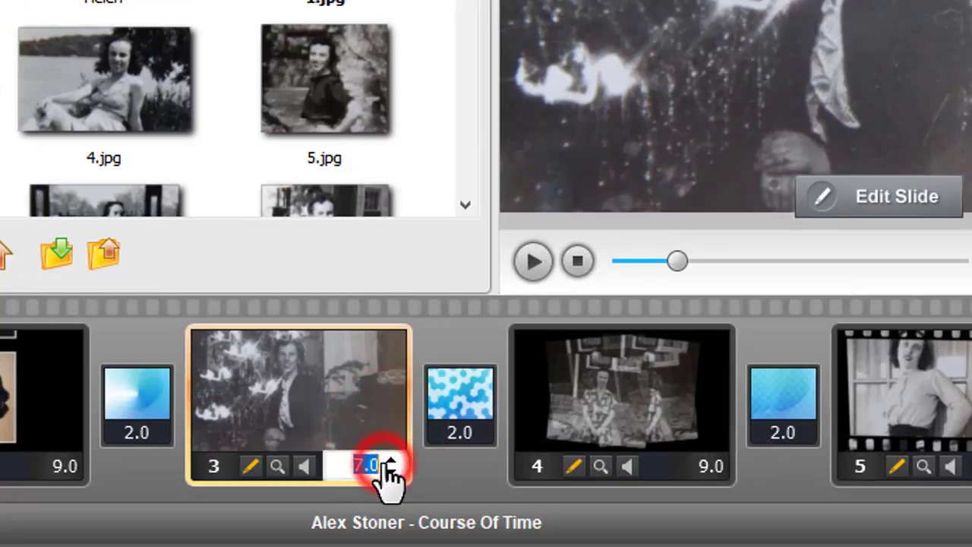
pyautogui.click(393, 458)
pyautogui.click(393, 458)
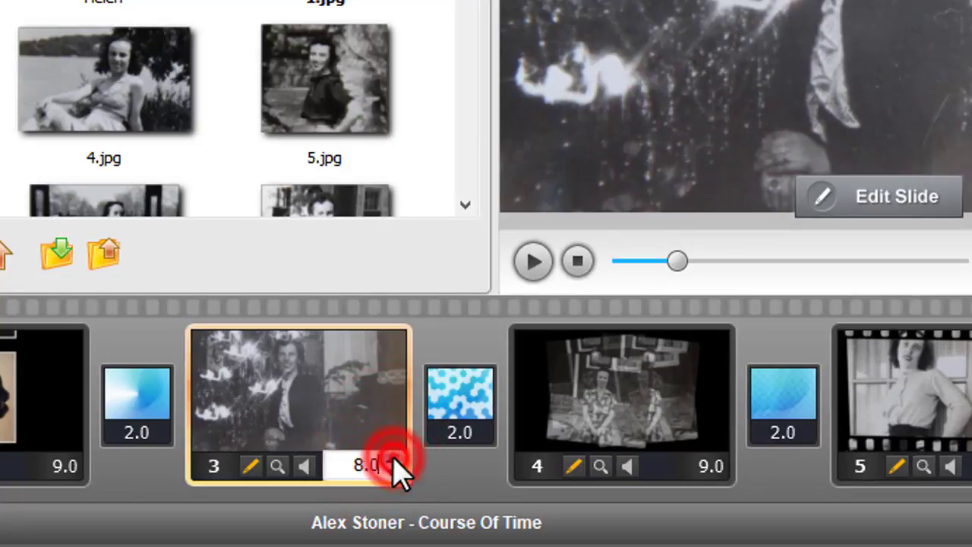
pyautogui.click(394, 458)
pyautogui.click(394, 458)
pyautogui.click(393, 458)
pyautogui.click(393, 457)
pyautogui.click(693, 464)
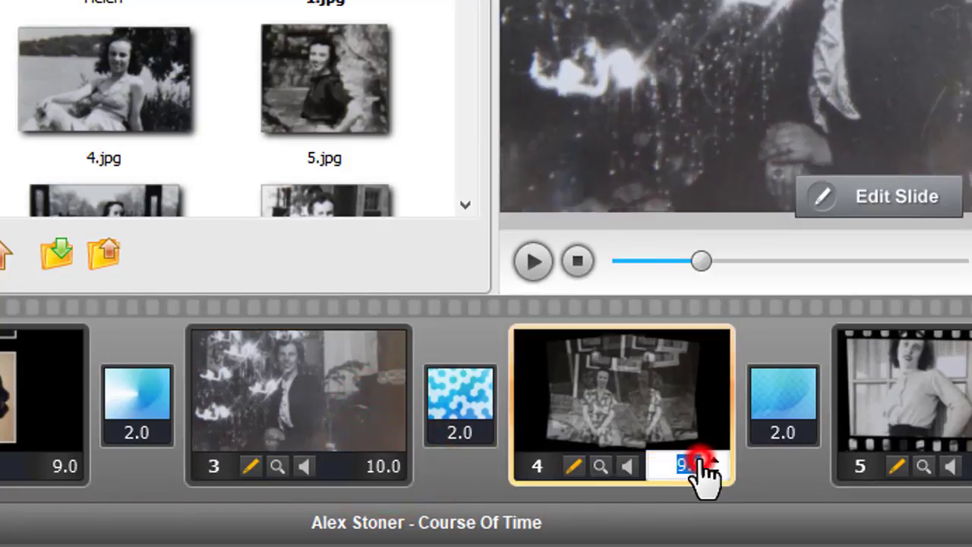
pyautogui.click(717, 458)
pyautogui.click(716, 458)
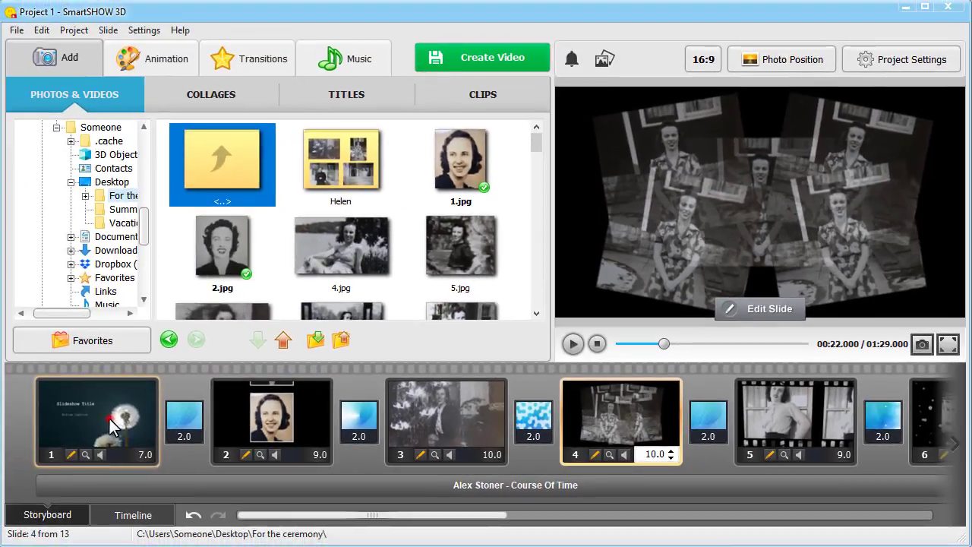
pyautogui.click(110, 419)
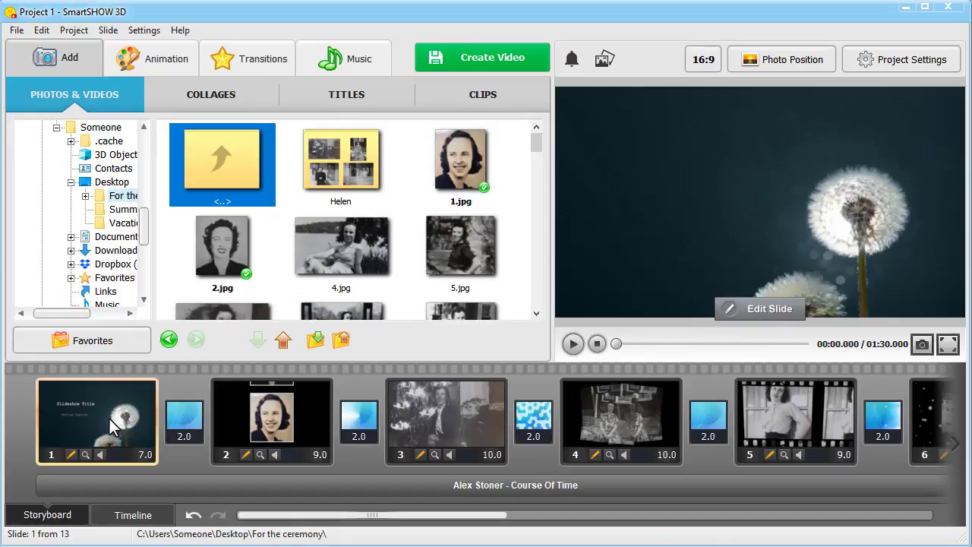
# Change the title slide text to 'In Loving Memory' with the honoured person's full name below.
pyautogui.rightClick(109, 418)
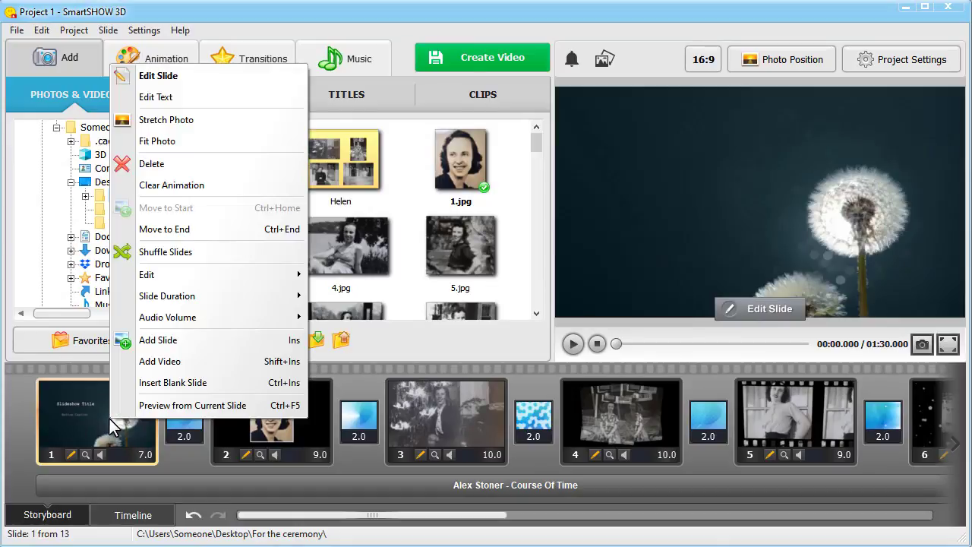
pyautogui.click(210, 96)
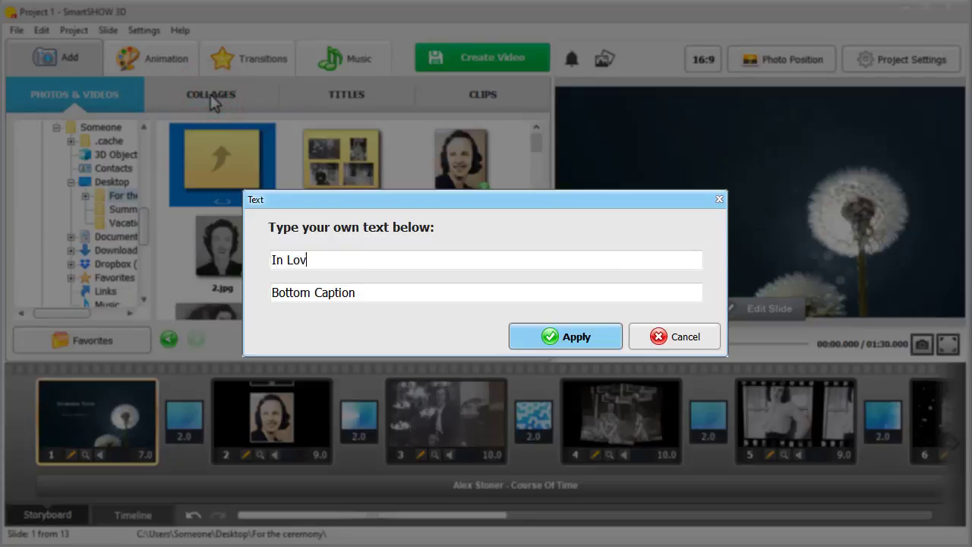
pyautogui.write('of Helen Louise Todd')
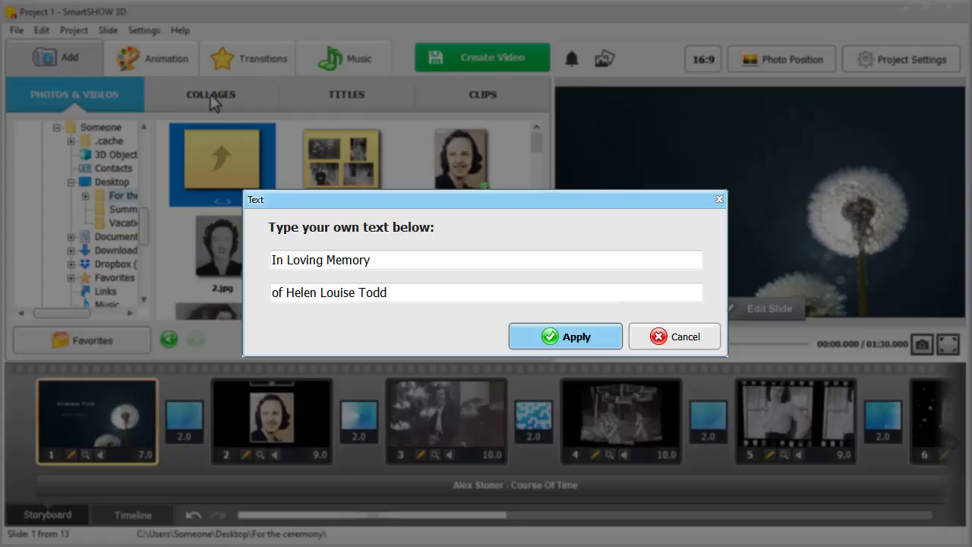
pyautogui.click(562, 337)
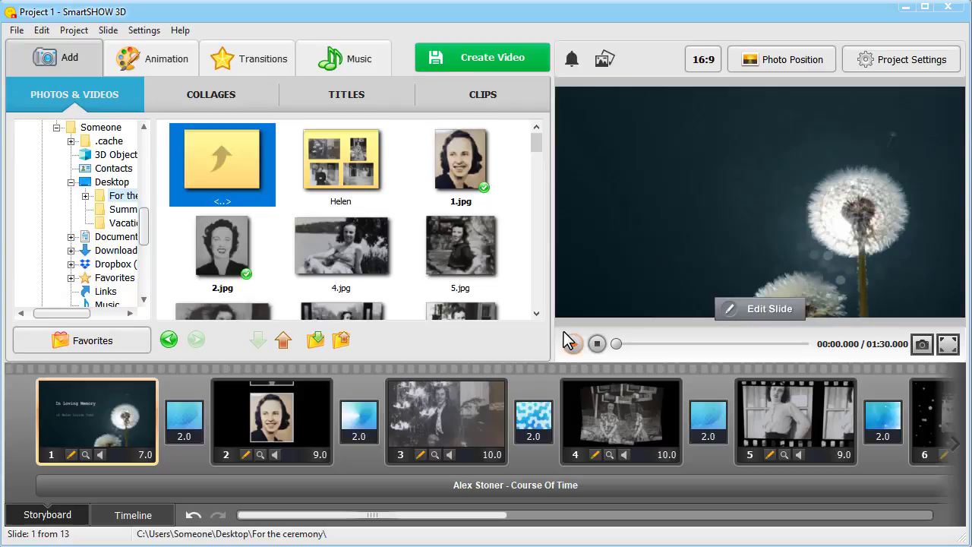
# Open slide 3 in the slide editor and add a silver-style text layer to it.
pyautogui.click(492, 422)
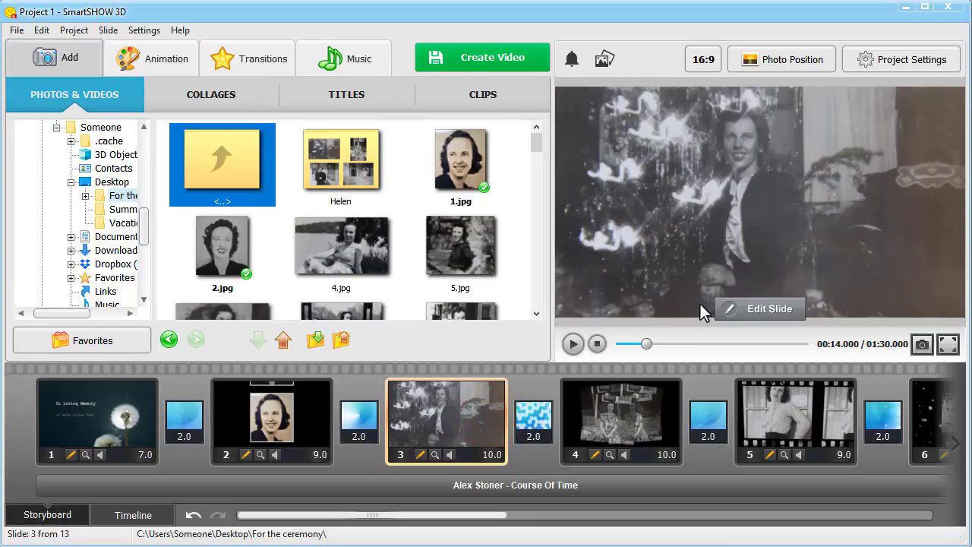
pyautogui.click(755, 310)
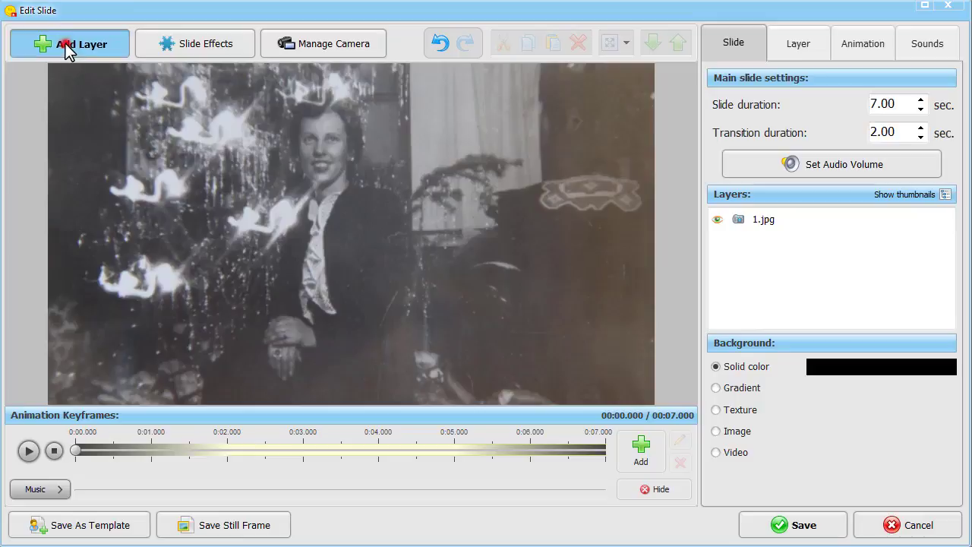
pyautogui.click(66, 43)
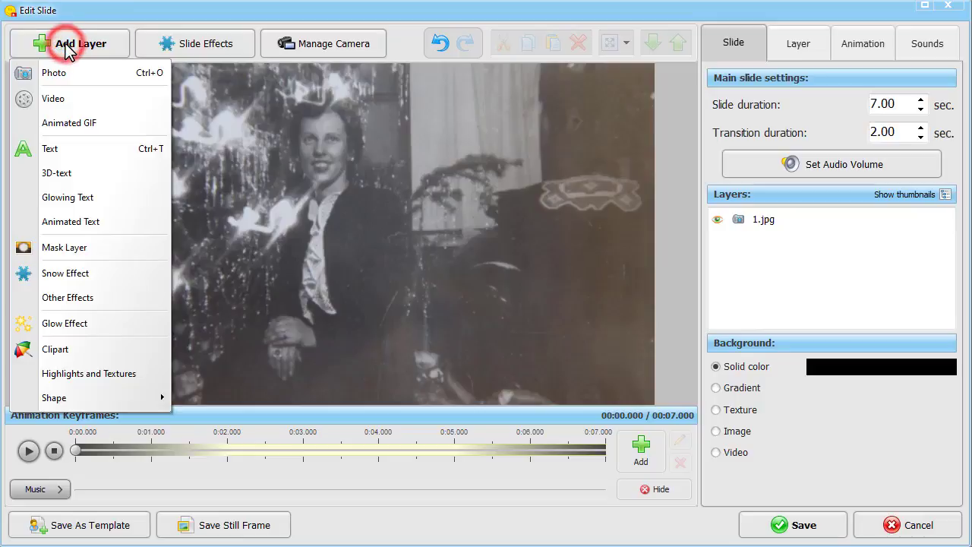
pyautogui.click(63, 150)
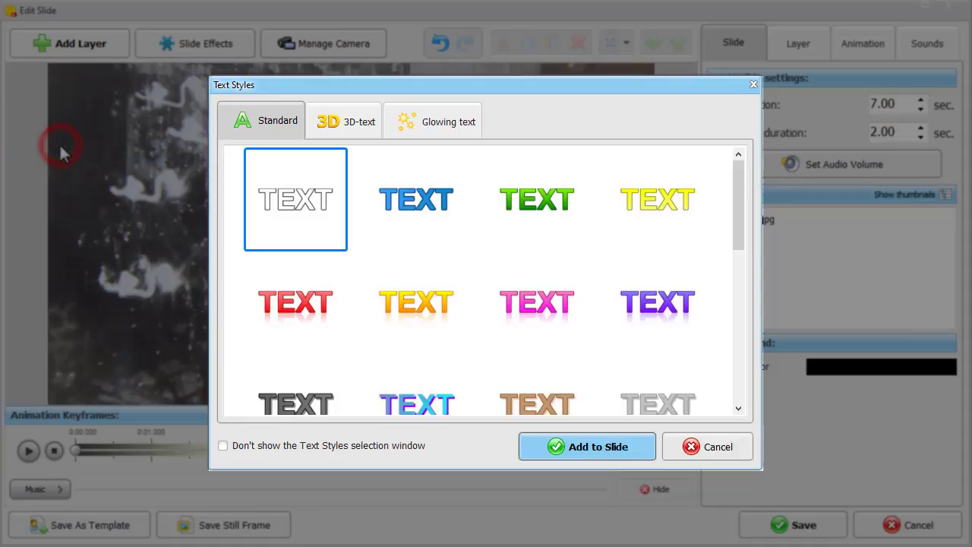
pyautogui.moveTo(745, 213); pyautogui.dragTo(748, 301)
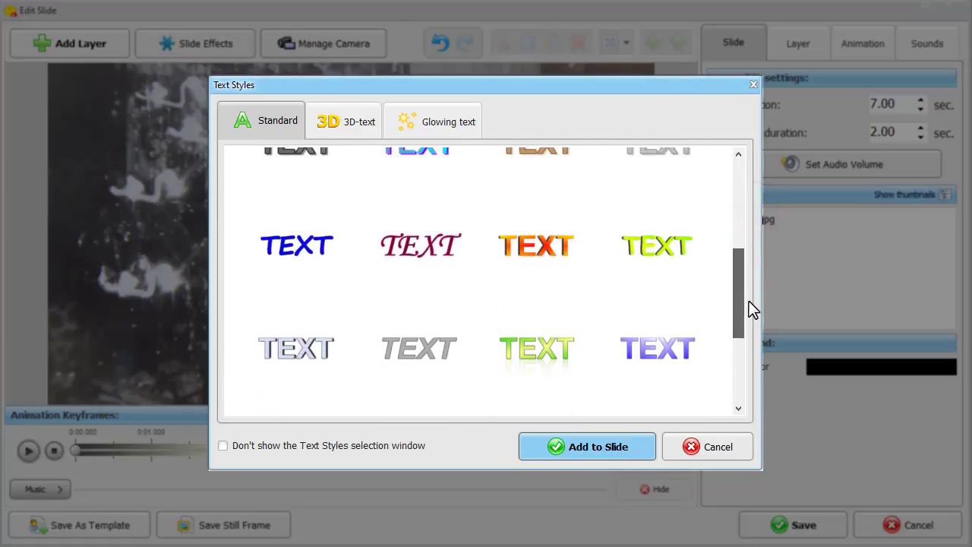
pyautogui.click(296, 347)
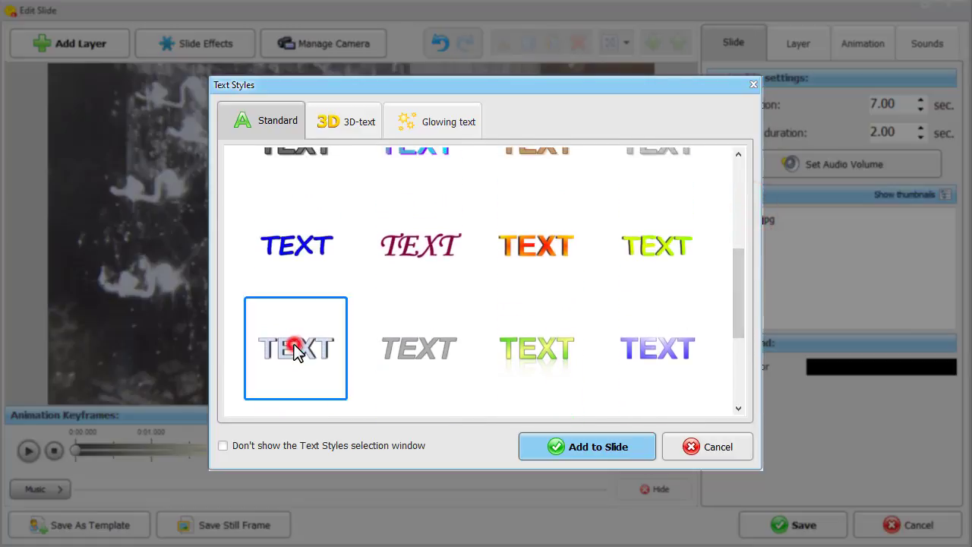
pyautogui.click(598, 447)
pyautogui.moveTo(763, 106); pyautogui.dragTo(716, 105)
# Caption slide 3 'Loving mother, sister, and wife' in Caladea 16, near the photo's bottom.
pyautogui.write('Loving mot')
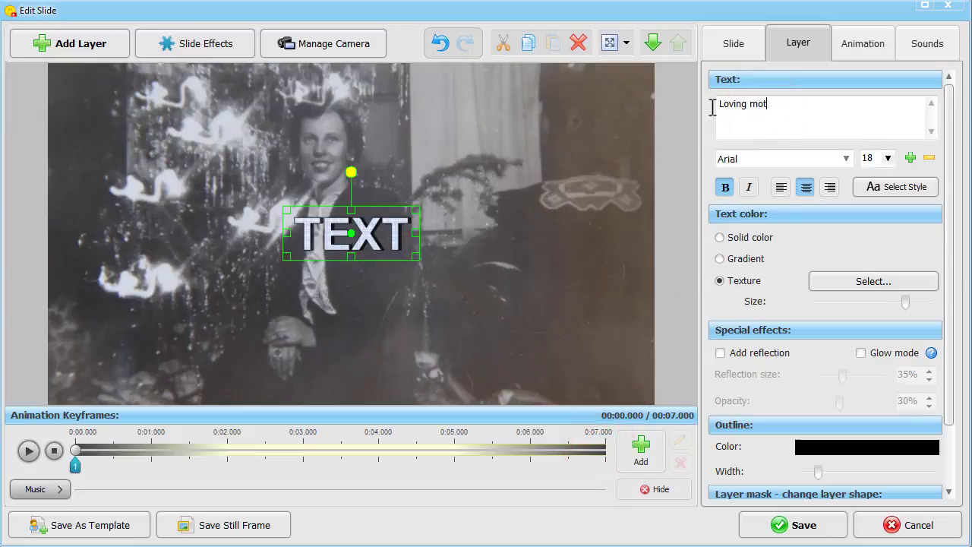
pyautogui.write('her, sister, and w')
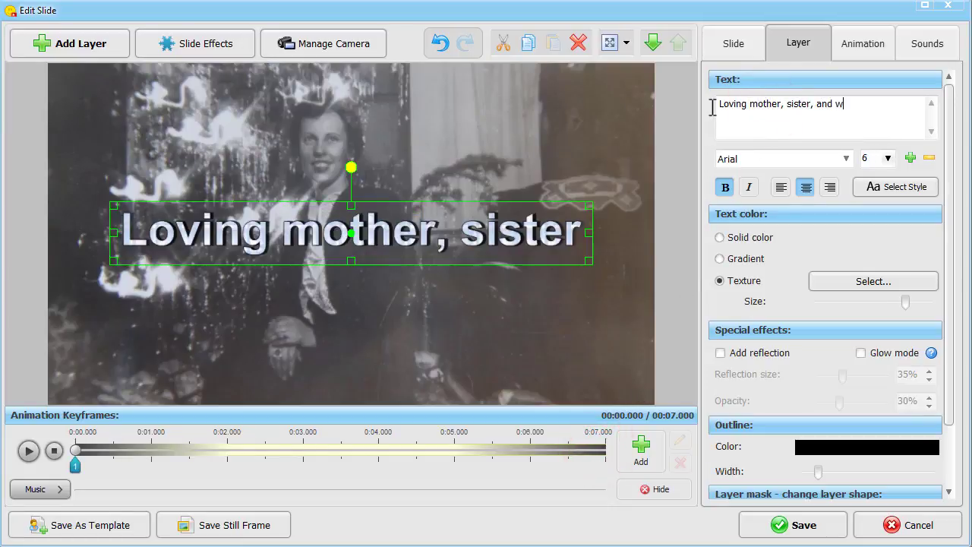
pyautogui.write('ife')
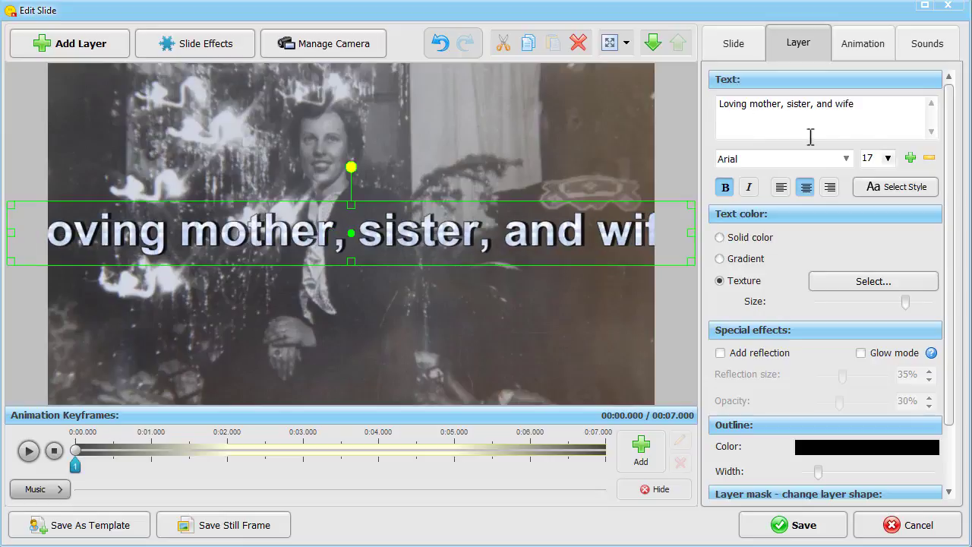
pyautogui.click(928, 159)
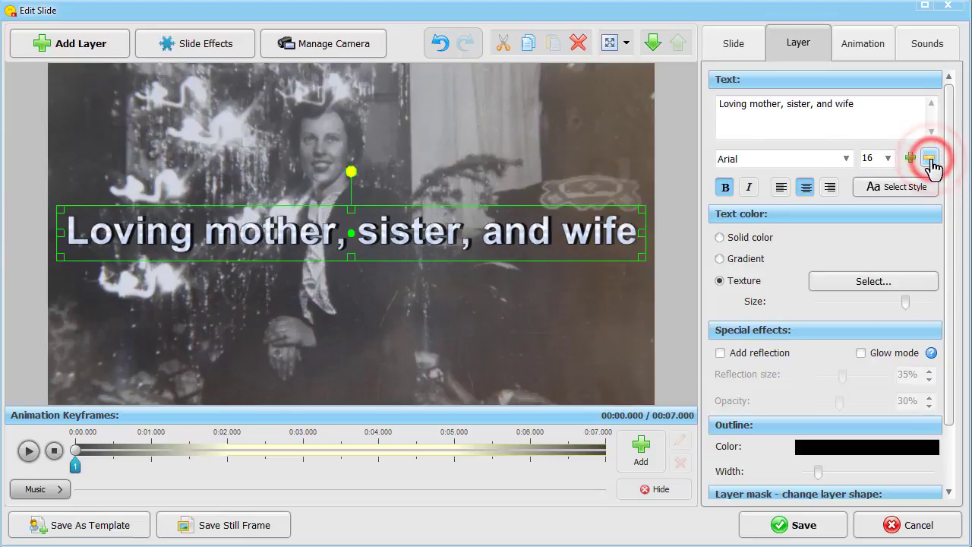
pyautogui.click(846, 158)
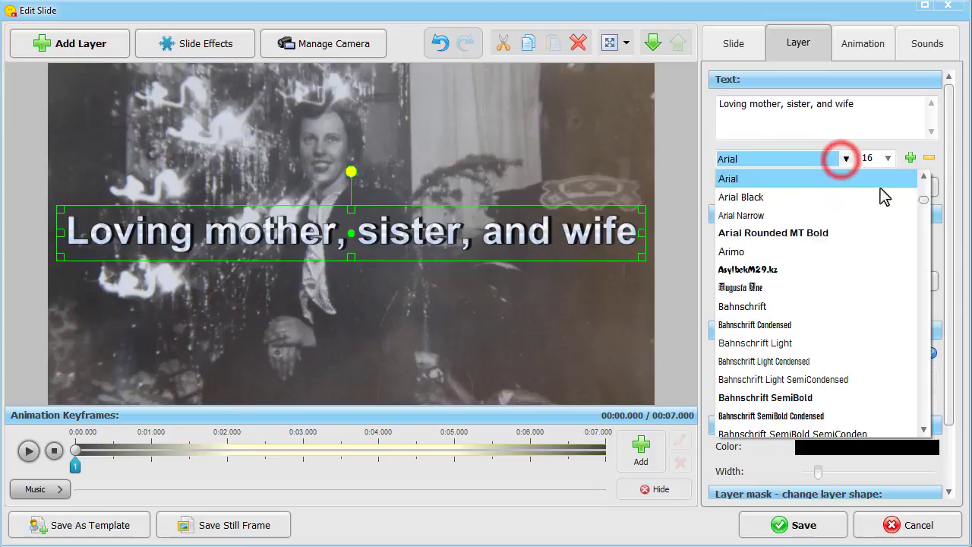
pyautogui.moveTo(925, 195); pyautogui.dragTo(926, 224)
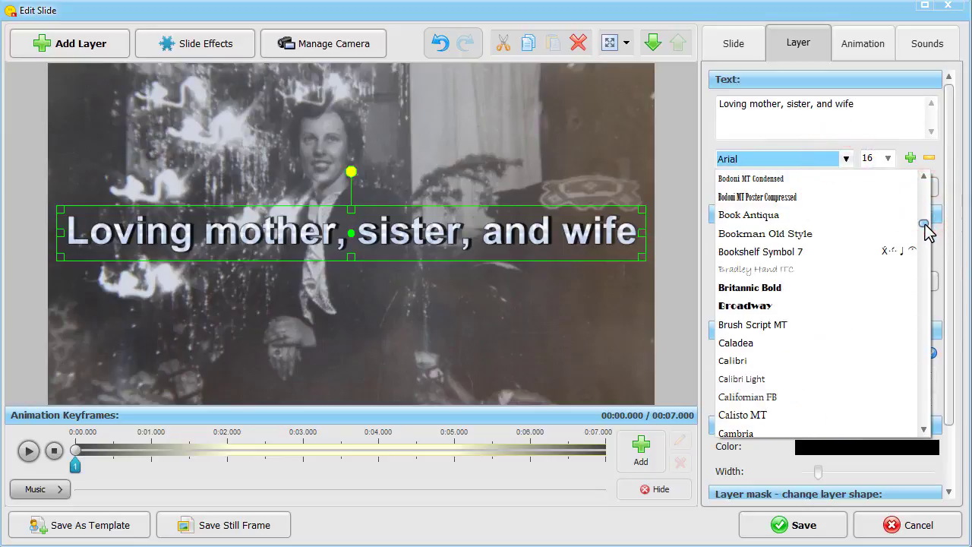
pyautogui.click(824, 344)
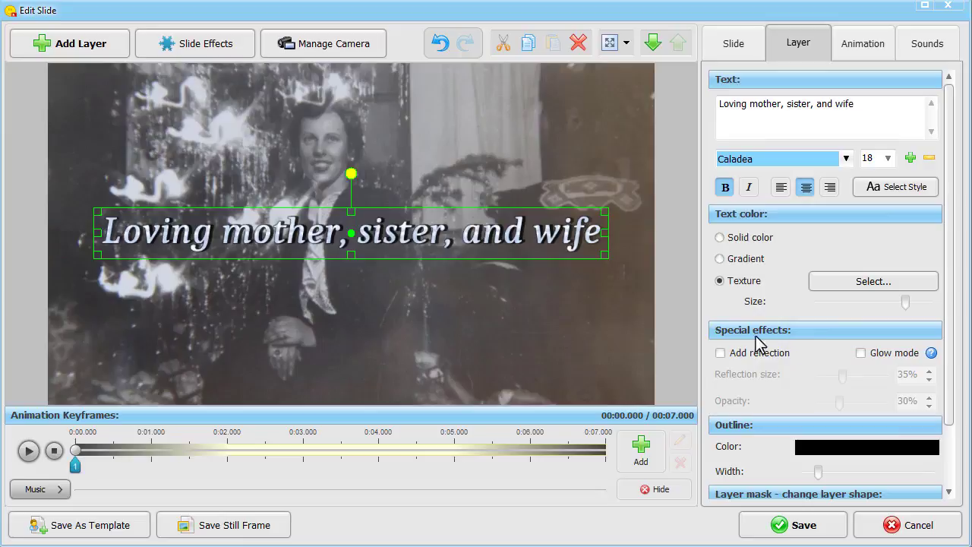
pyautogui.click(407, 232)
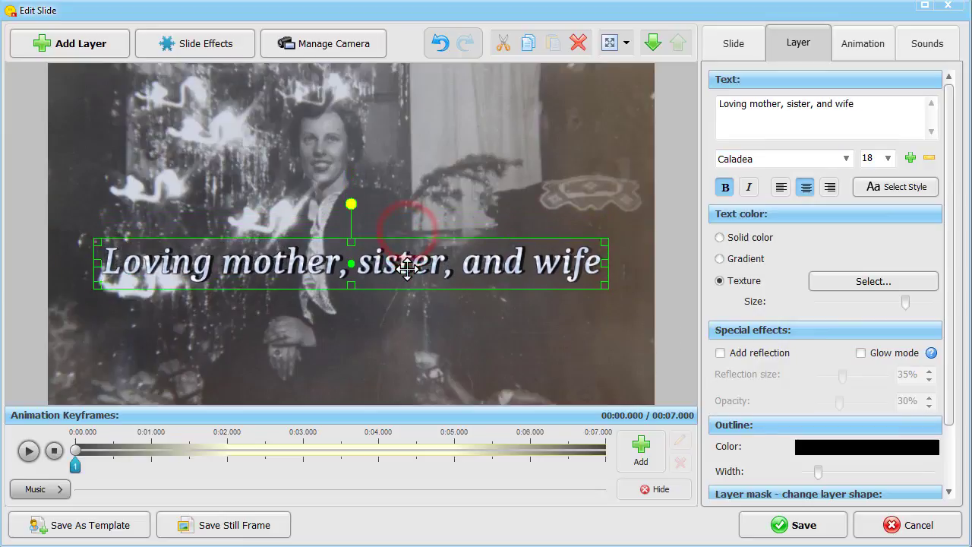
pyautogui.moveTo(407, 268); pyautogui.dragTo(407, 361)
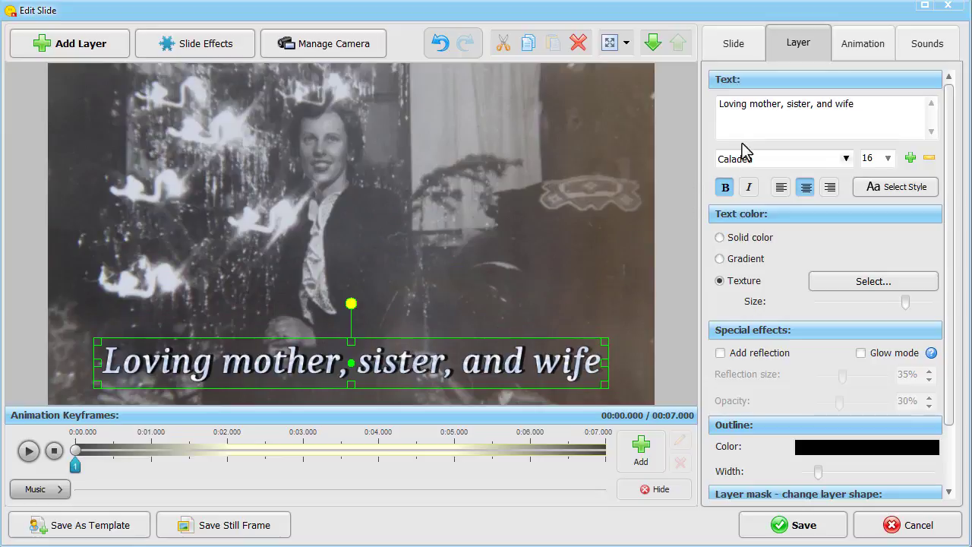
# Give the caption a 1.40-second sparkling Gradients fade-in and preview it.
pyautogui.click(858, 49)
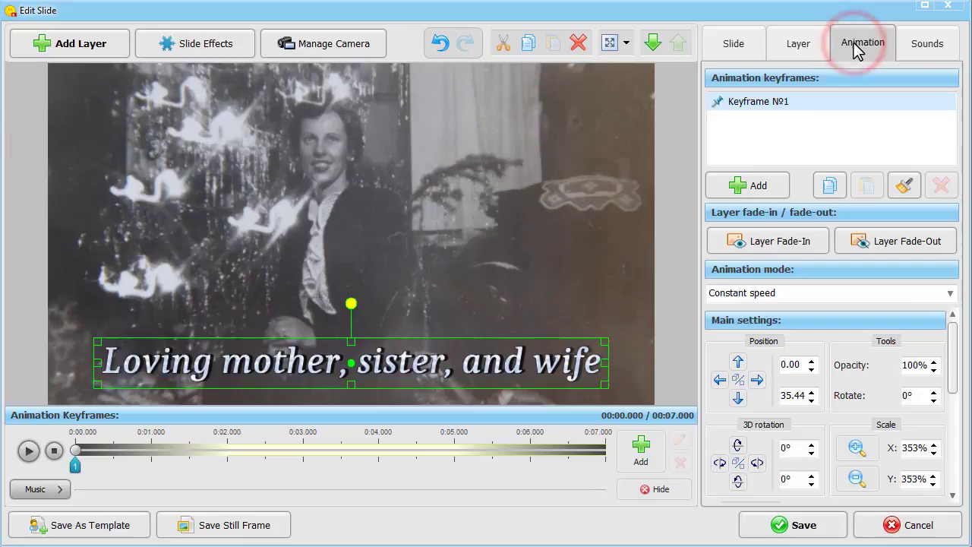
pyautogui.click(759, 247)
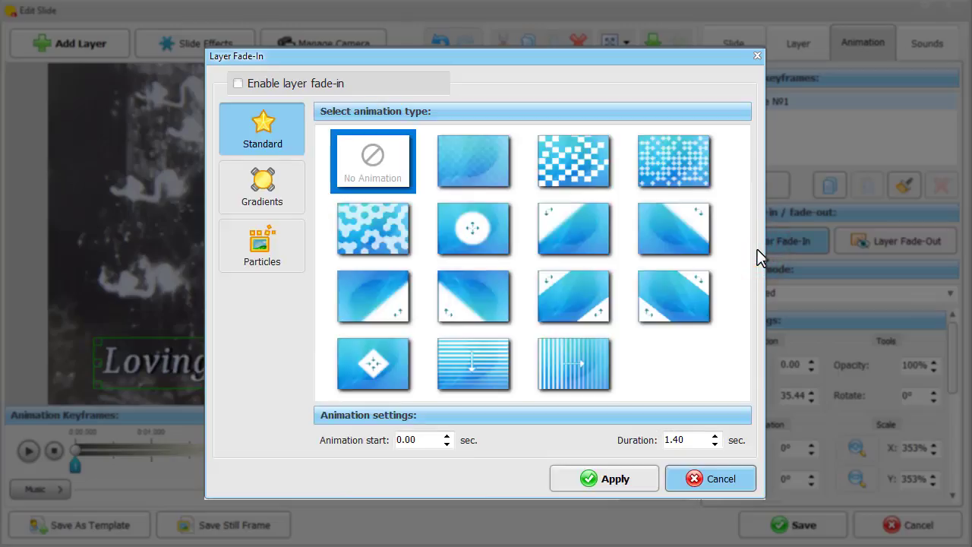
pyautogui.click(257, 188)
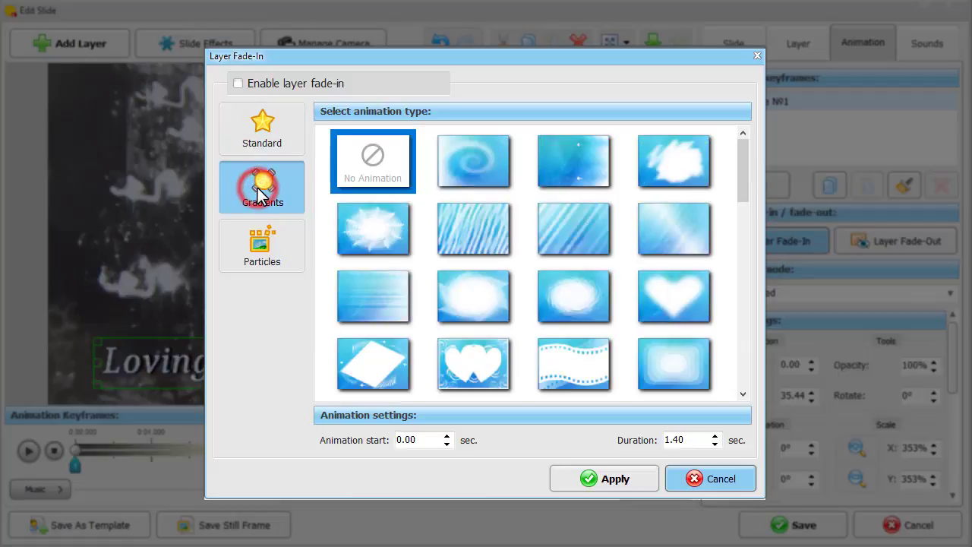
pyautogui.moveTo(745, 153); pyautogui.dragTo(713, 225)
pyautogui.click(496, 273)
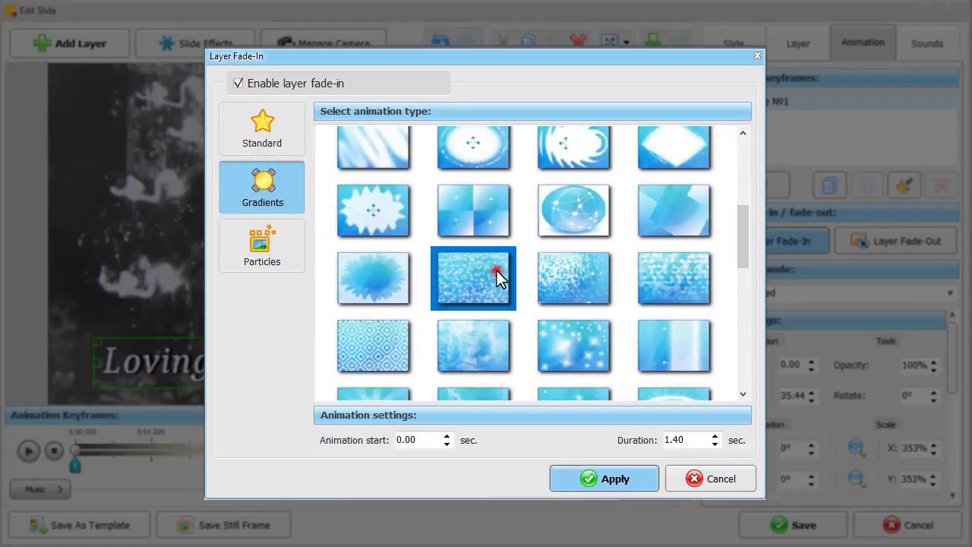
pyautogui.click(627, 482)
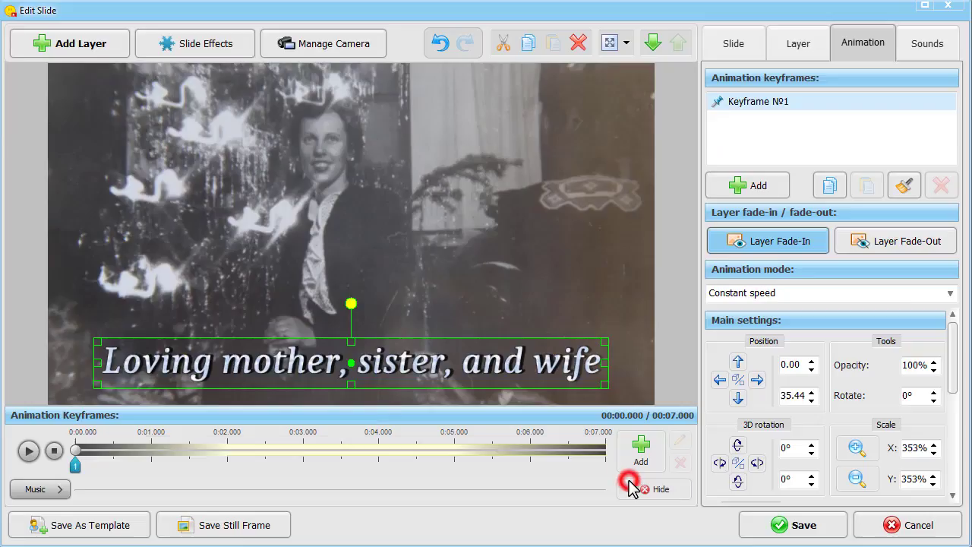
pyautogui.click(37, 456)
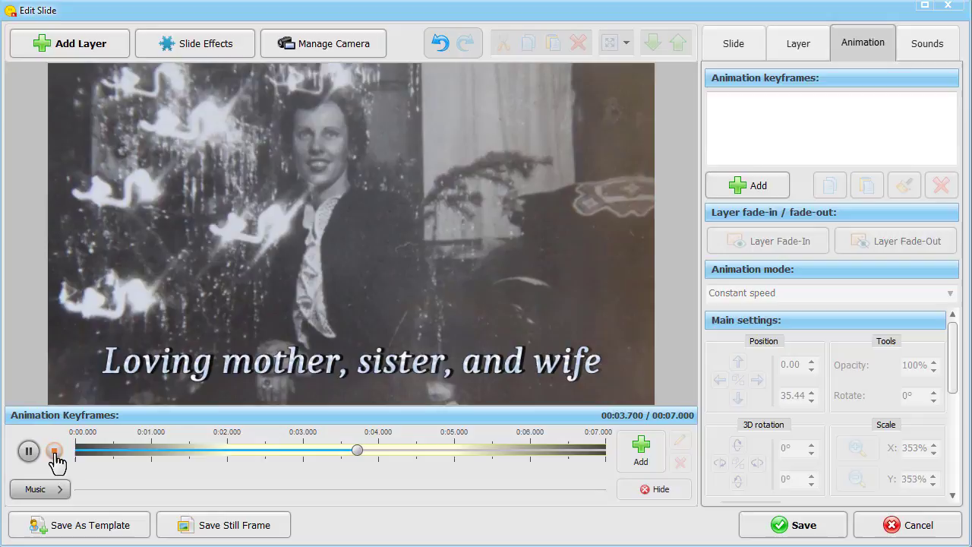
pyautogui.click(55, 453)
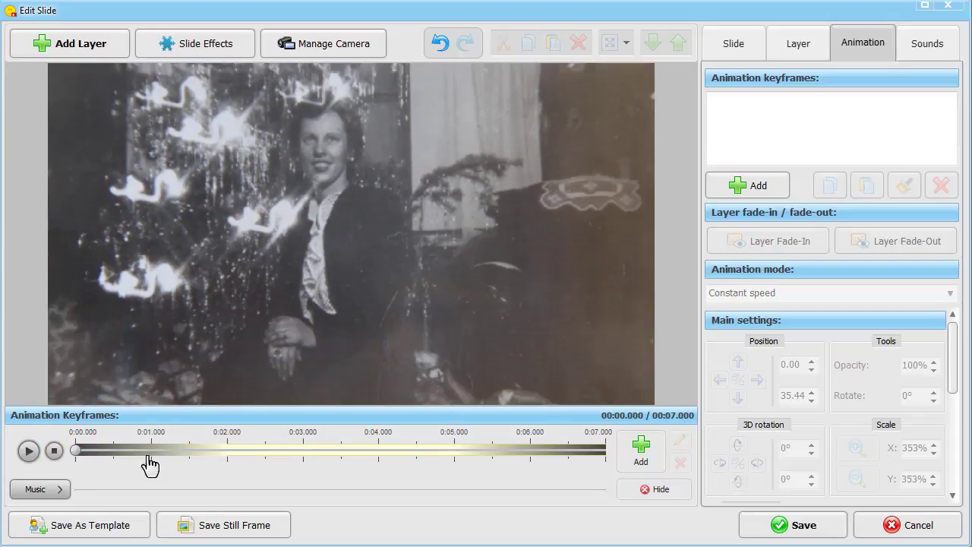
# Save the slide edits and add 97.jpg, 98.jpg and 99.jpg as slides 5–7.
pyautogui.click(779, 524)
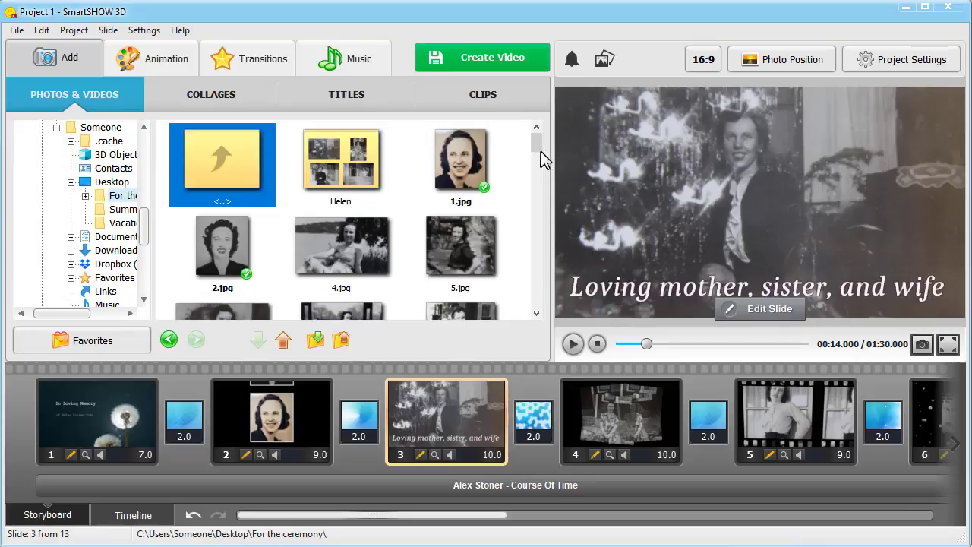
pyautogui.moveTo(536, 146); pyautogui.dragTo(538, 303)
pyautogui.moveTo(463, 189); pyautogui.dragTo(701, 413)
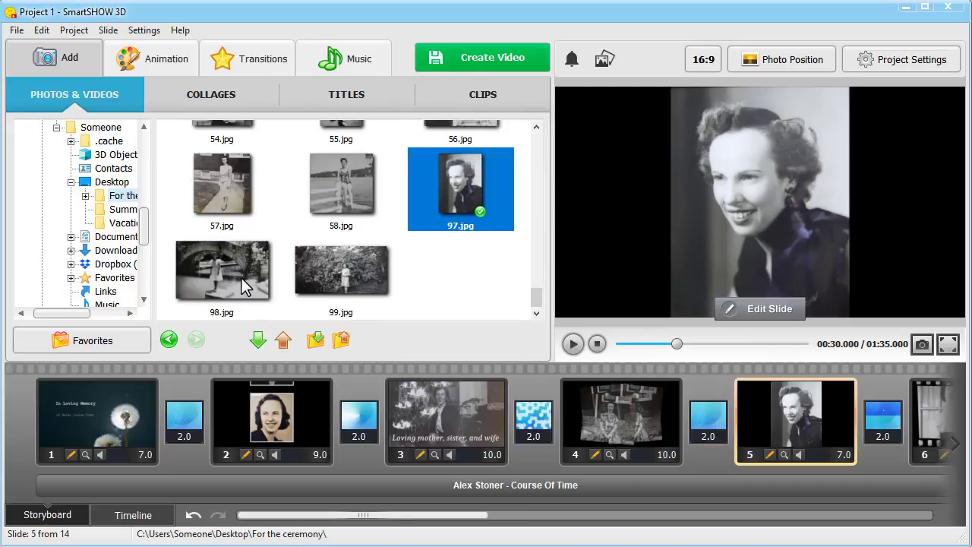
pyautogui.moveTo(243, 278); pyautogui.dragTo(881, 415)
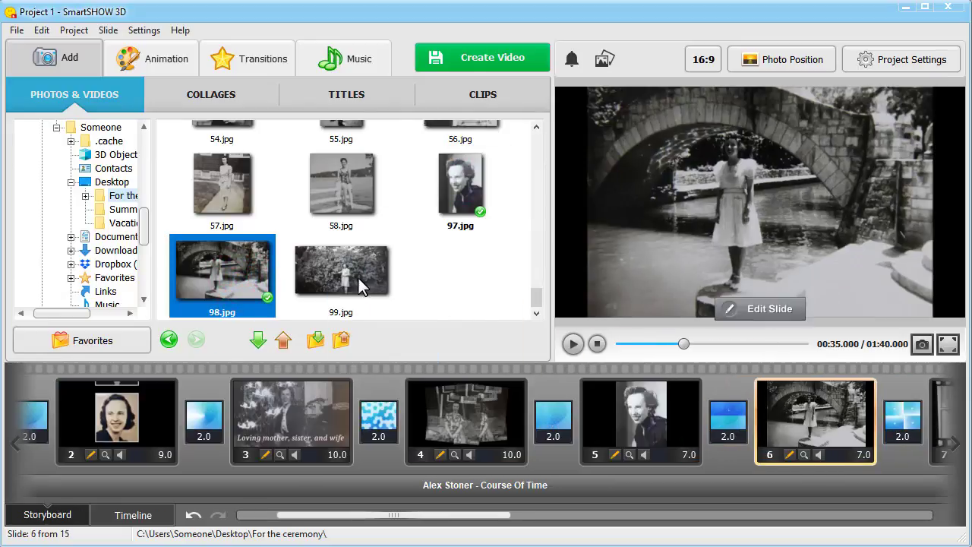
pyautogui.moveTo(359, 278); pyautogui.dragTo(923, 420)
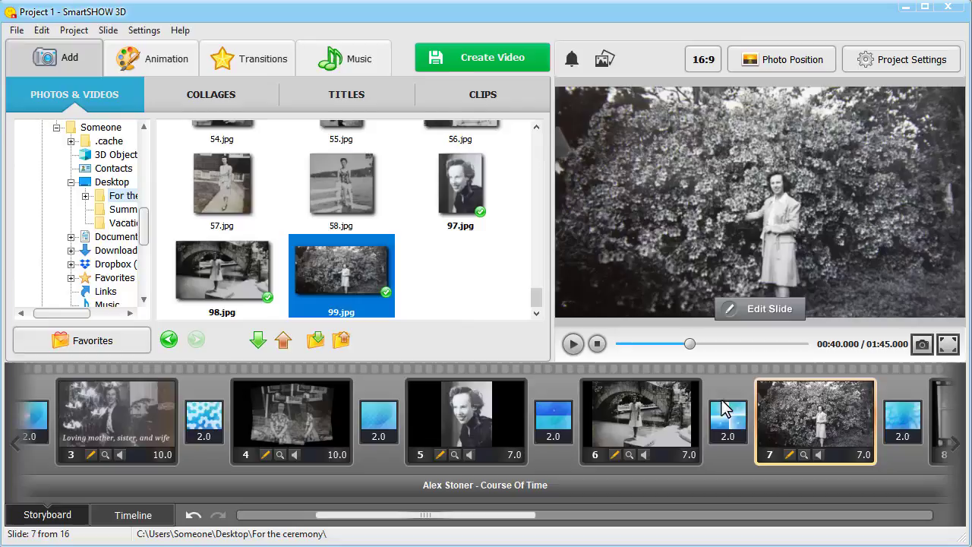
# Stretch slide 6's bridge photo to fill the frame.
pyautogui.click(659, 401)
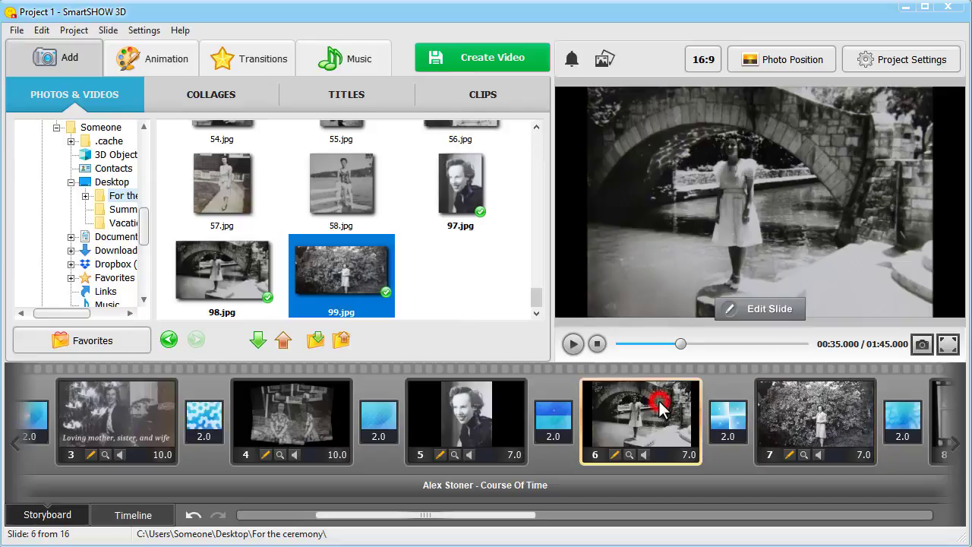
pyautogui.rightClick(659, 401)
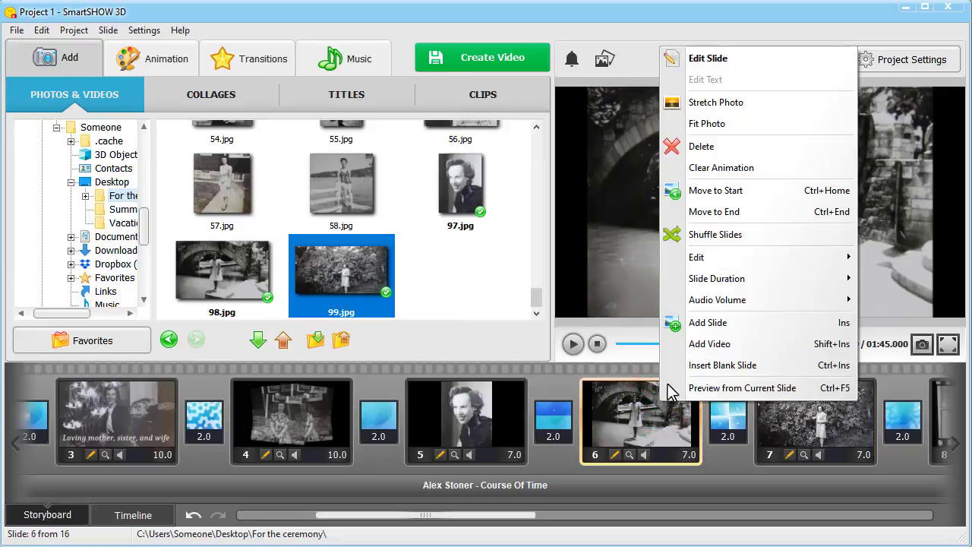
pyautogui.click(734, 104)
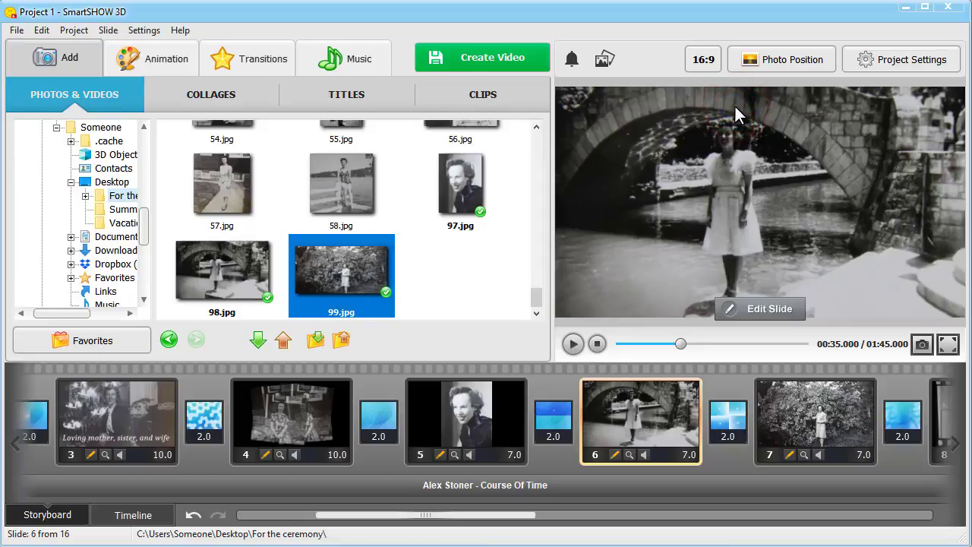
pyautogui.click(504, 420)
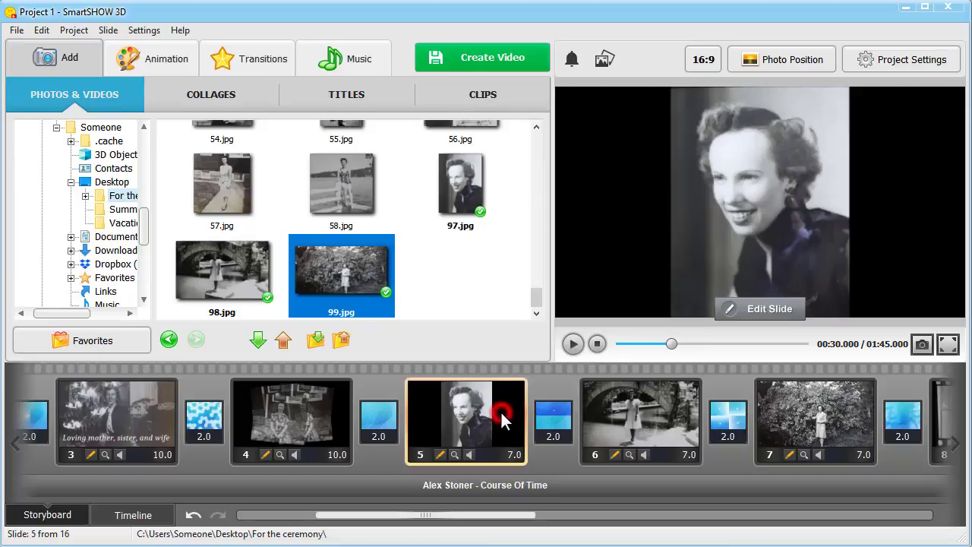
# Apply the Flight animation to slide 5 and the Old film animation to slide 6.
pyautogui.click(158, 52)
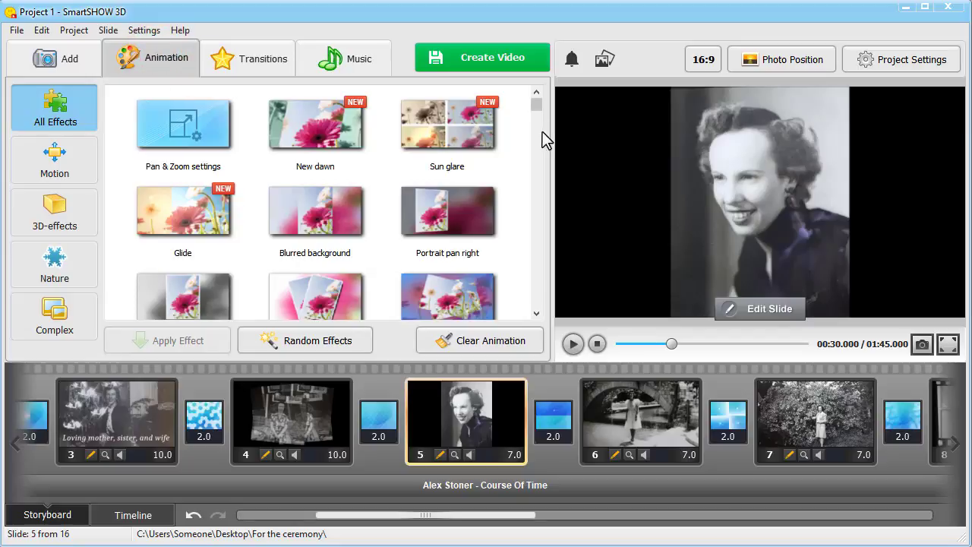
pyautogui.moveTo(537, 108); pyautogui.dragTo(536, 120)
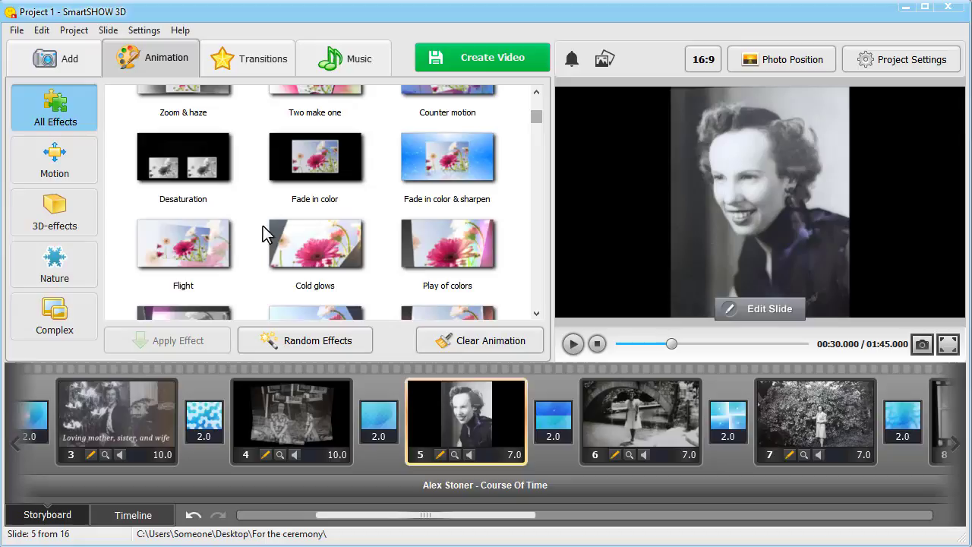
pyautogui.moveTo(198, 249); pyautogui.dragTo(486, 416)
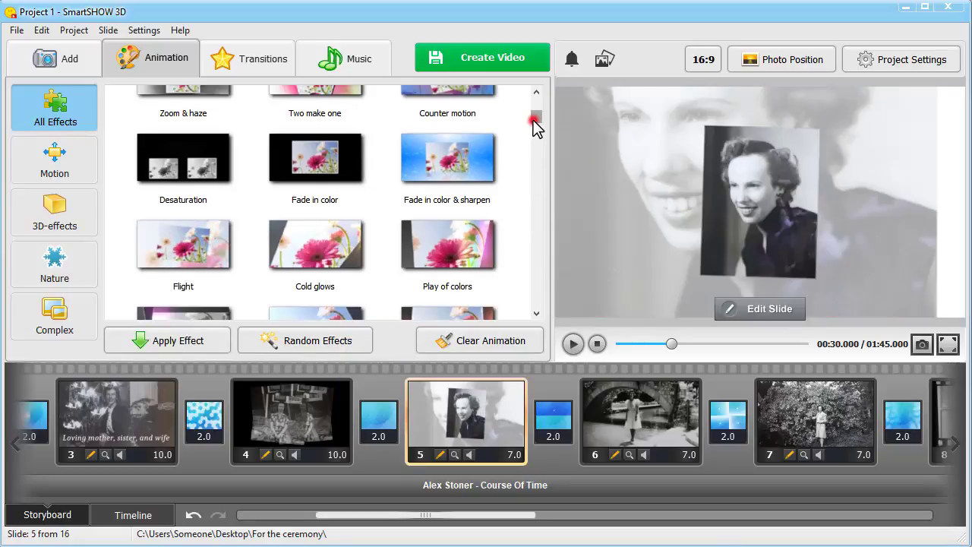
pyautogui.moveTo(537, 119); pyautogui.dragTo(546, 226)
pyautogui.moveTo(316, 180); pyautogui.dragTo(642, 416)
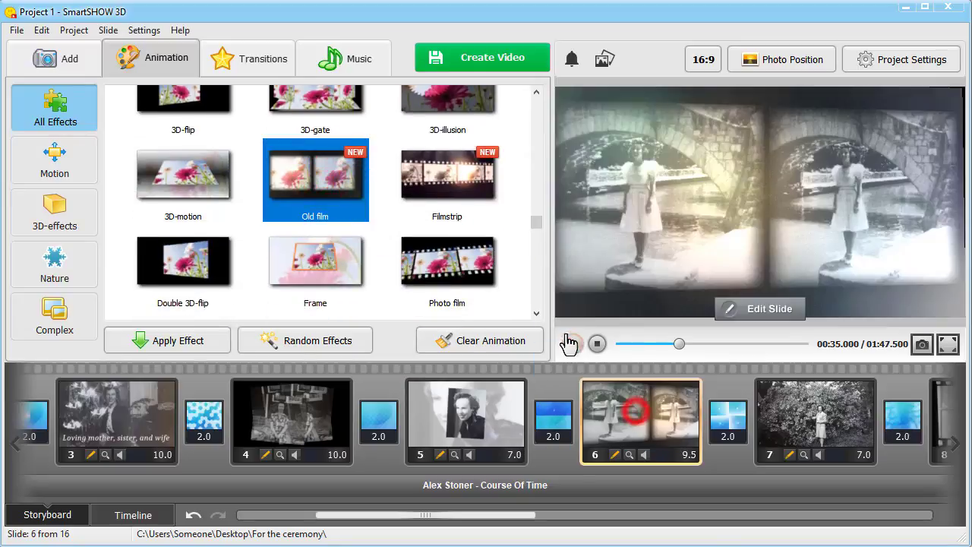
# Preview the Old film effect on slide 6.
pyautogui.click(573, 344)
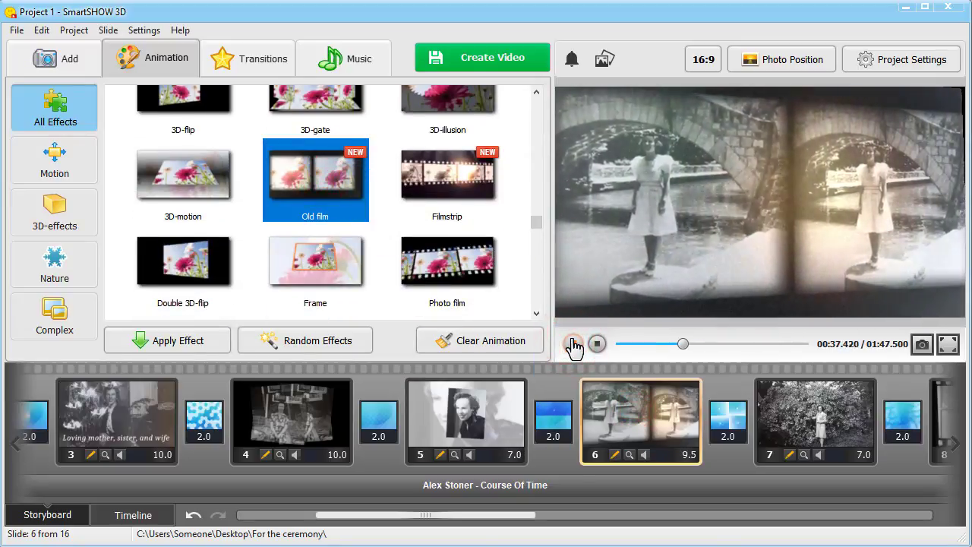
pyautogui.click(574, 344)
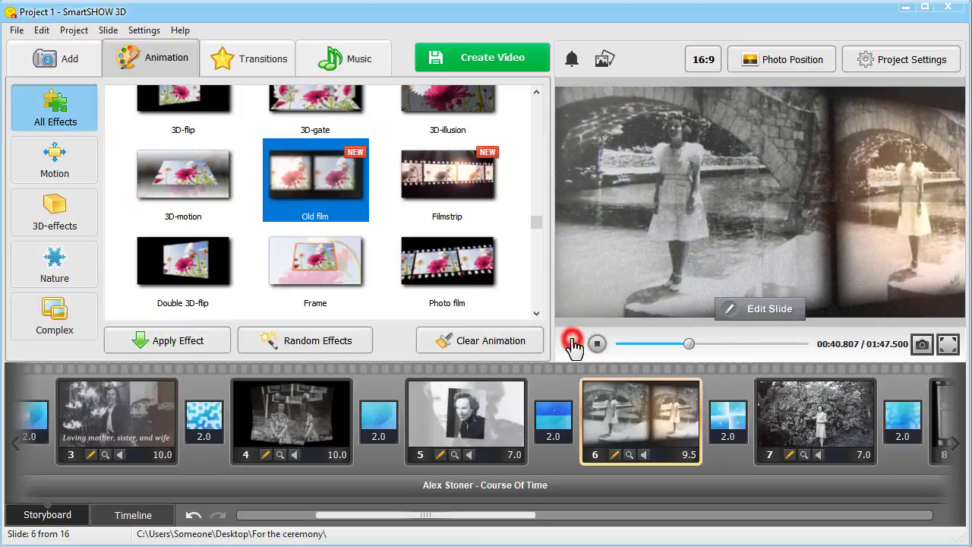
pyautogui.click(796, 417)
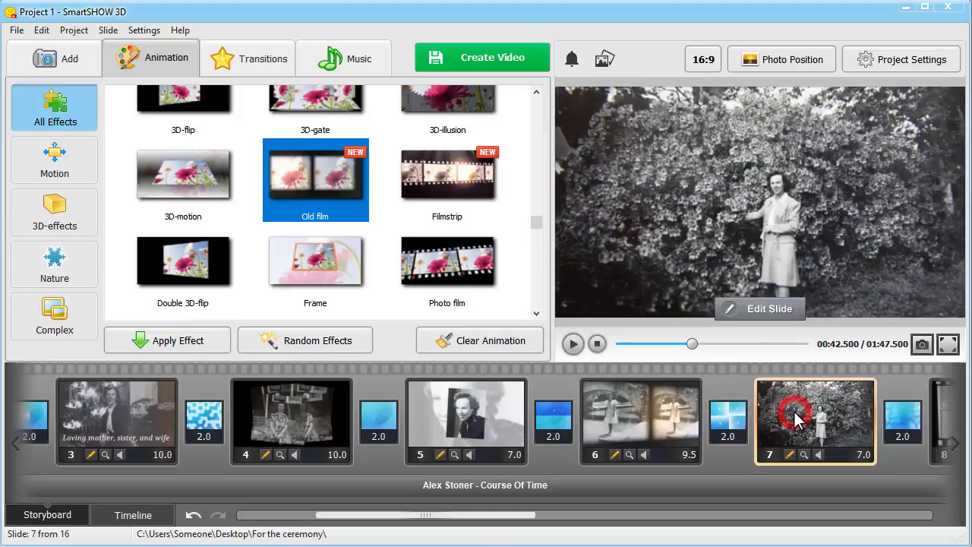
# Apply a 7-second zoom-in Pan & Zoom to slide 7, tightening the final frame on the woman by the bush.
pyautogui.moveTo(540, 221); pyautogui.dragTo(536, 99)
pyautogui.moveTo(188, 124); pyautogui.dragTo(824, 410)
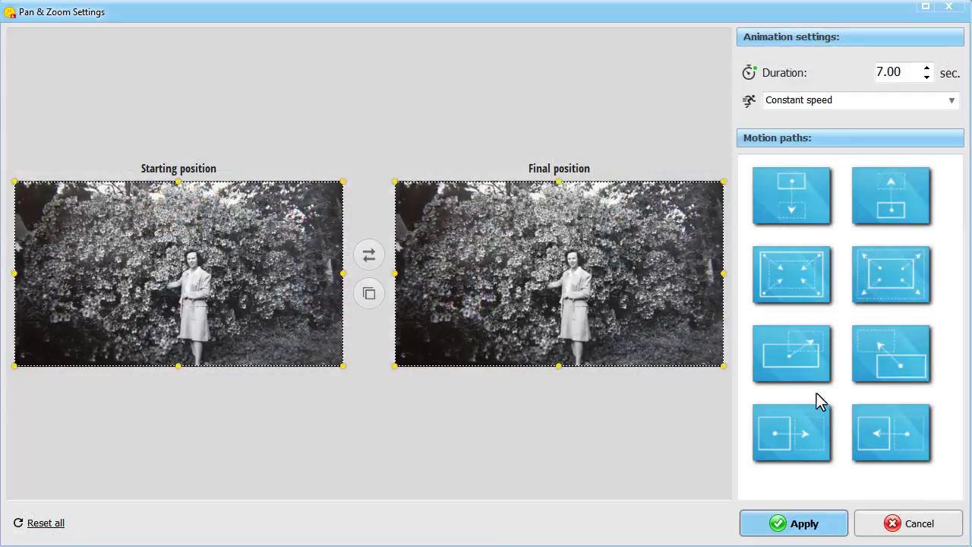
pyautogui.click(786, 278)
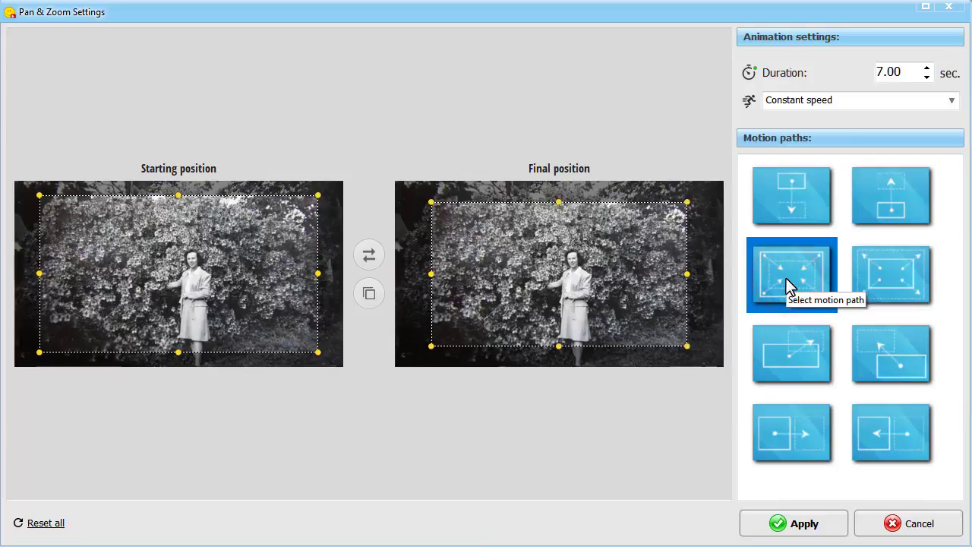
pyautogui.moveTo(686, 201); pyautogui.dragTo(579, 292)
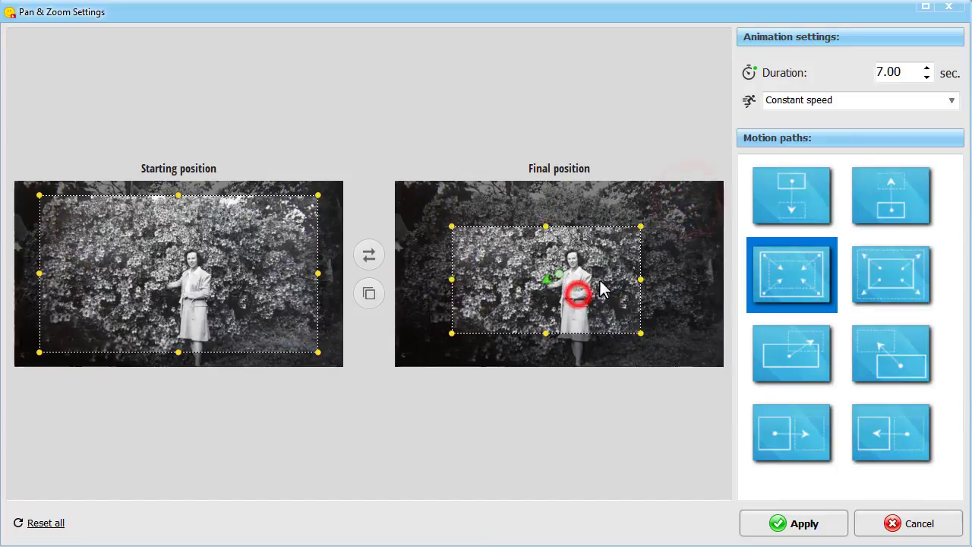
pyautogui.click(778, 514)
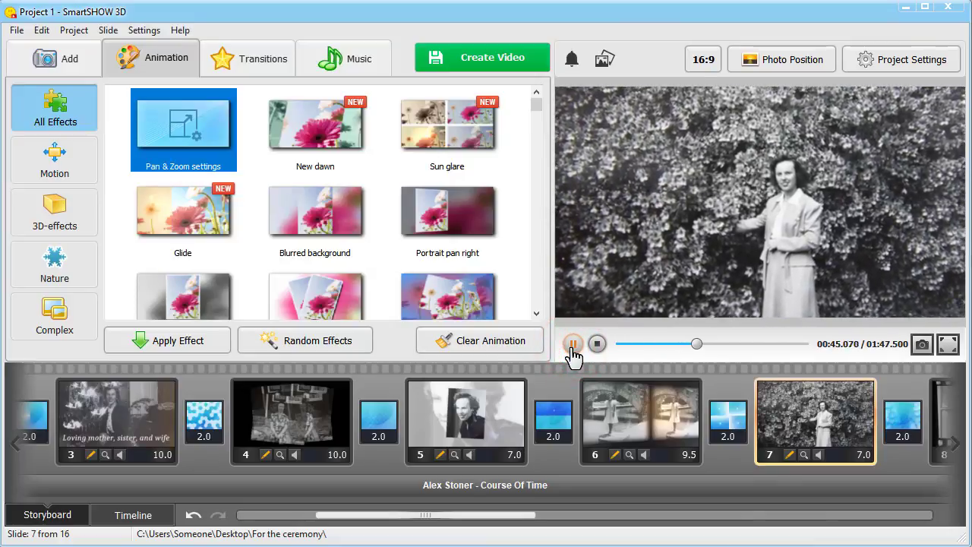
pyautogui.click(572, 349)
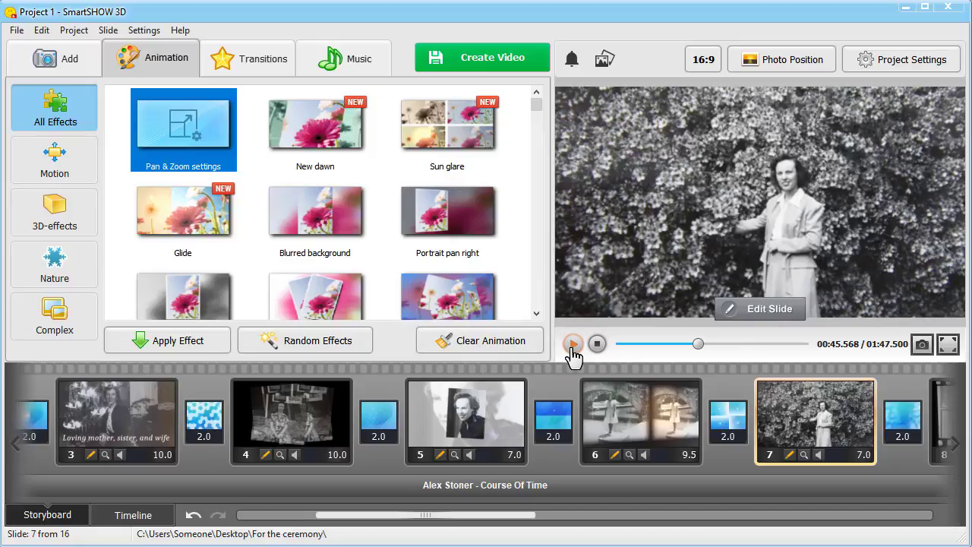
# Insert the photo-album collage template between slides 3 and 4.
pyautogui.click(78, 62)
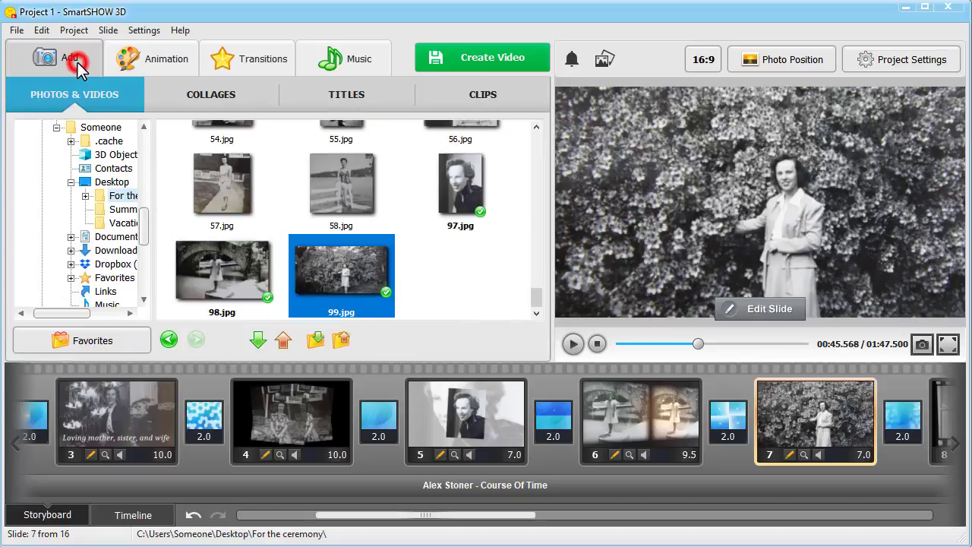
pyautogui.click(220, 108)
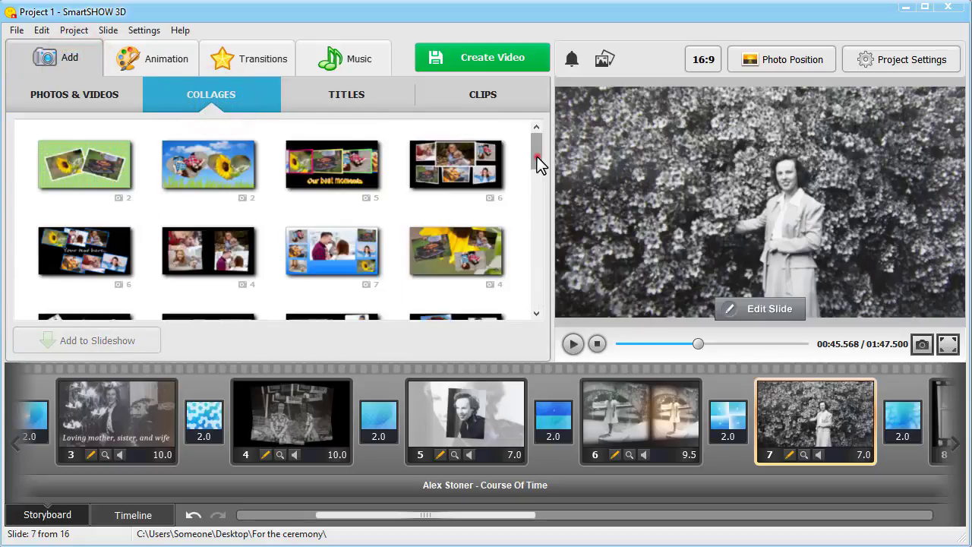
pyautogui.moveTo(537, 157); pyautogui.dragTo(549, 227)
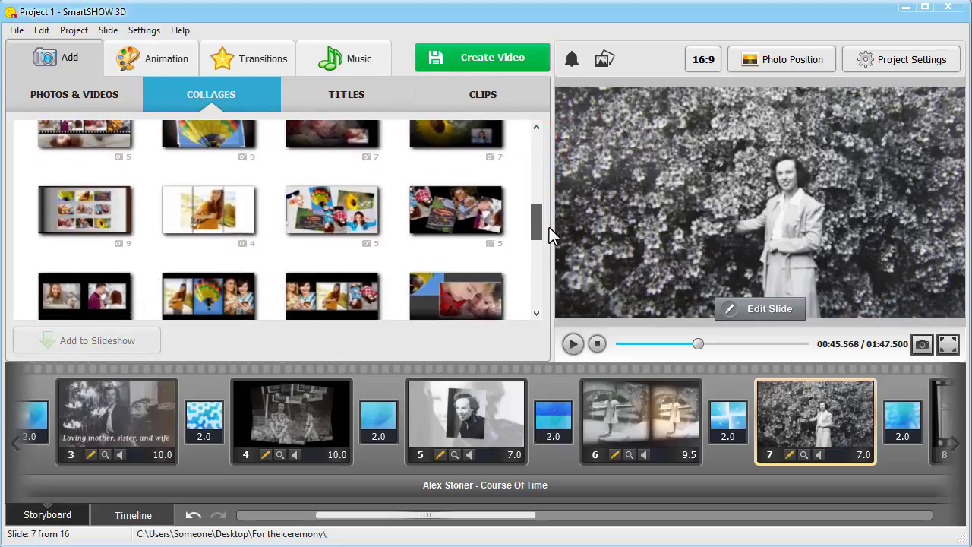
pyautogui.moveTo(82, 209); pyautogui.dragTo(216, 411)
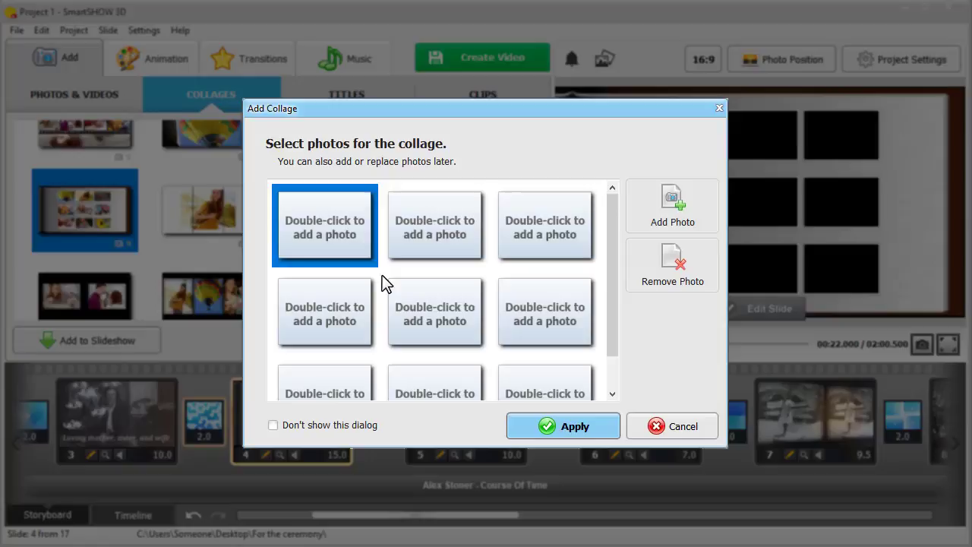
# Fill the collage with nine old portrait photos, apply it, and preview the new slide 4.
pyautogui.click(637, 199)
pyautogui.click(634, 199)
pyautogui.moveTo(665, 354); pyautogui.dragTo(665, 354)
pyautogui.keyDown('shift'); pyautogui.click(608, 265); pyautogui.keyUp('shift')
pyautogui.click(642, 378)
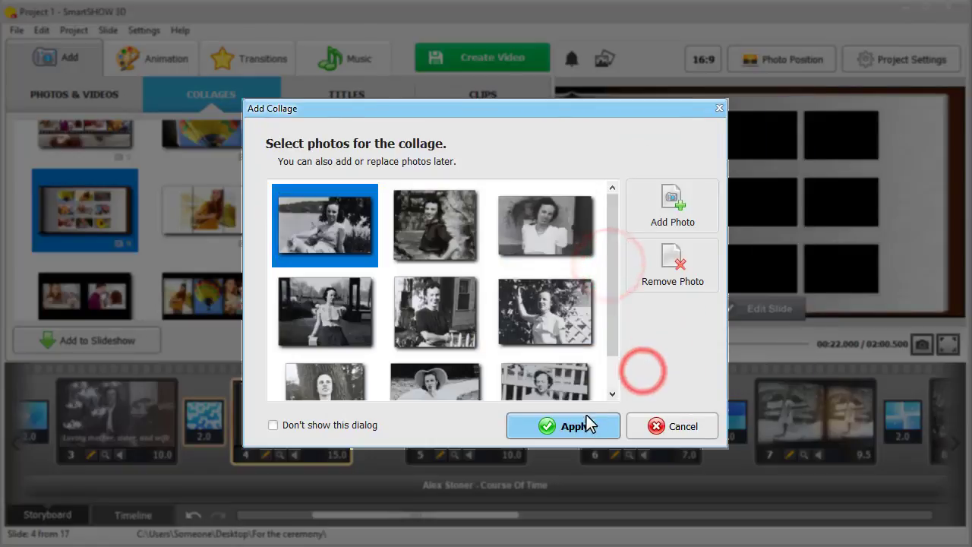
pyautogui.click(569, 422)
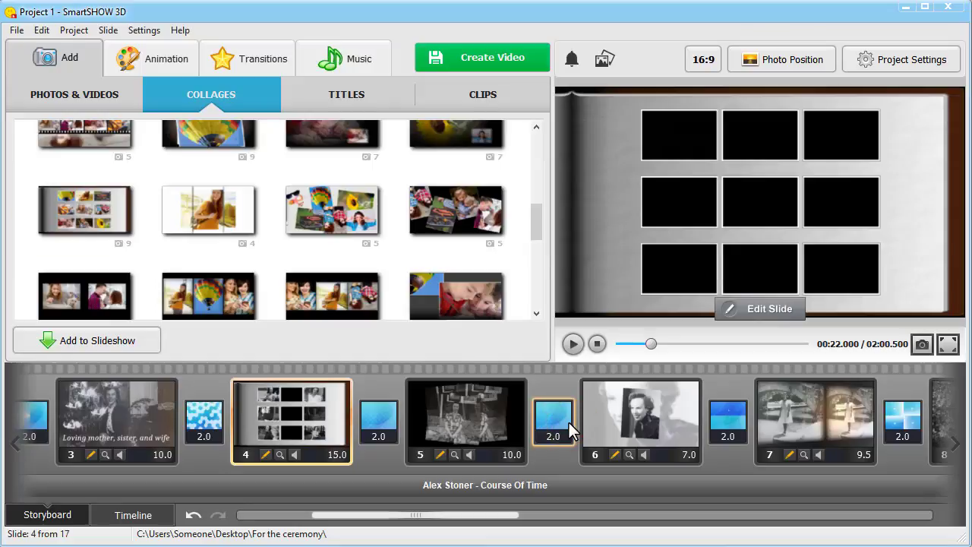
pyautogui.click(573, 346)
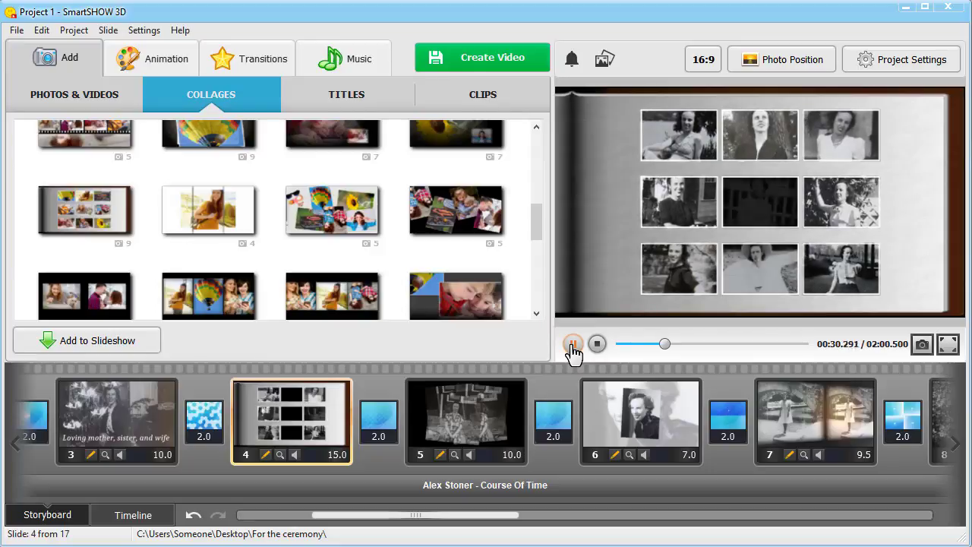
pyautogui.click(573, 346)
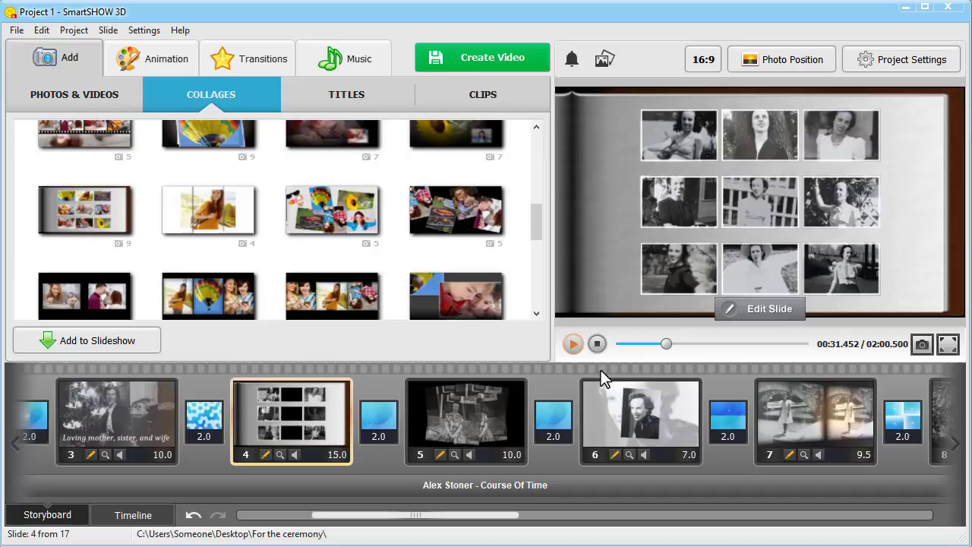
pyautogui.click(649, 417)
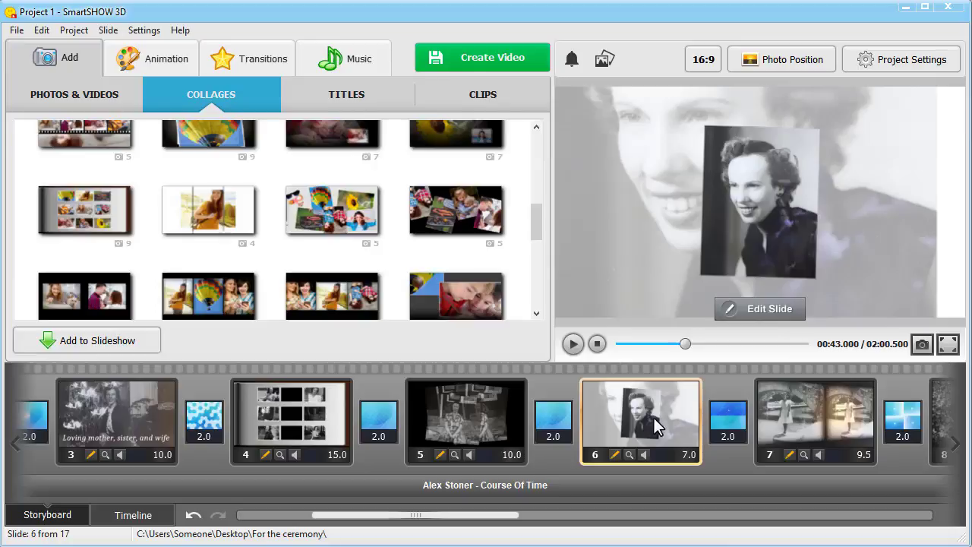
# Open slide 6 in the slide editor and show the settings of its inset 97.jpg photo layer.
pyautogui.click(729, 314)
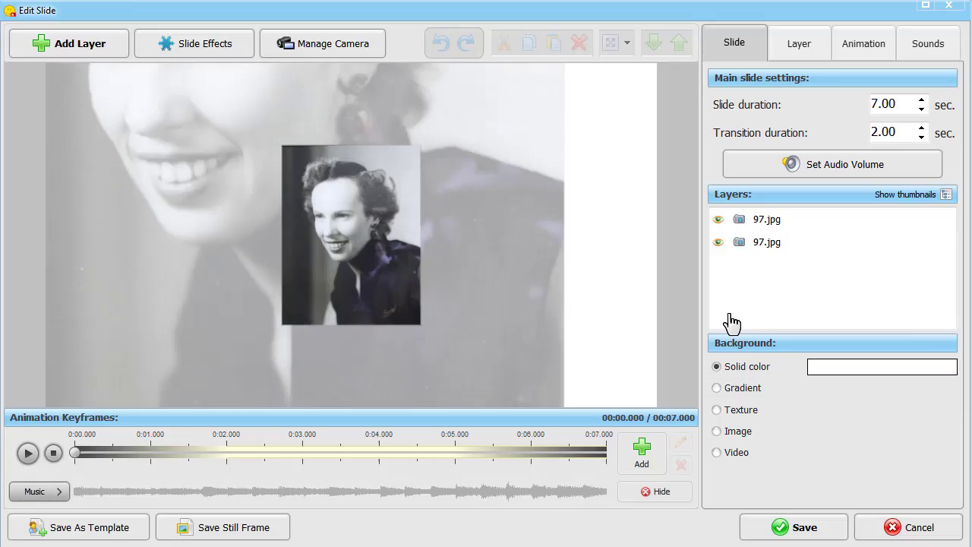
pyautogui.click(386, 241)
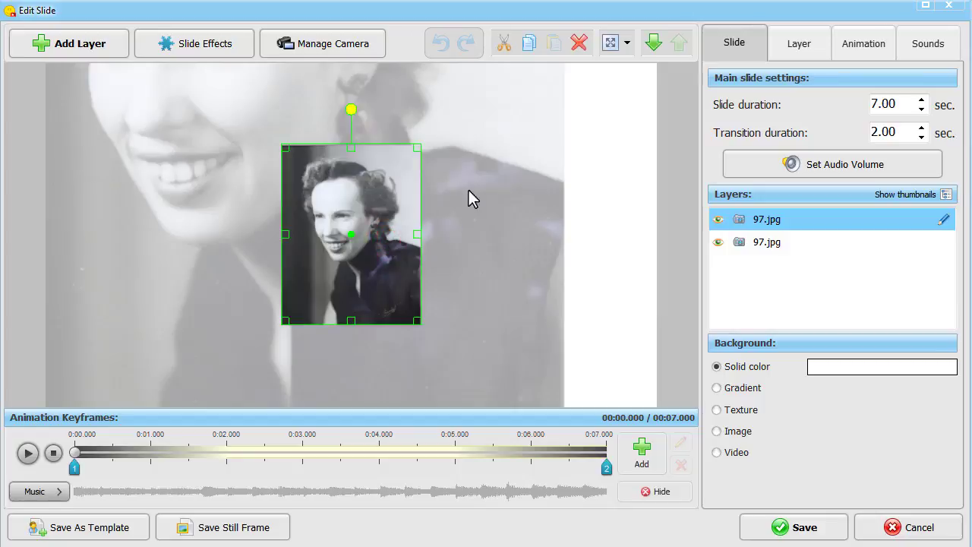
pyautogui.click(799, 45)
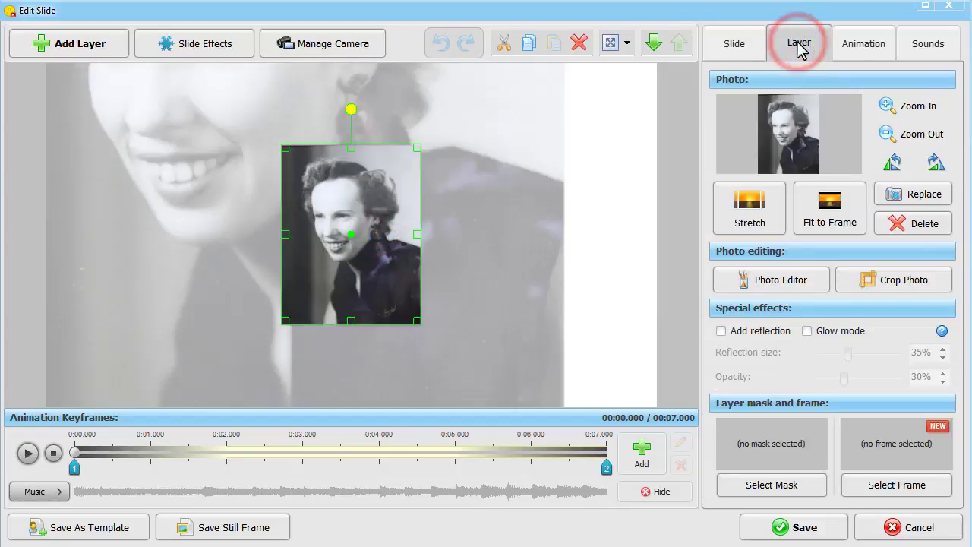
# Frame the inset portrait with a white corner-ornament frame at 16% size.
pyautogui.click(902, 486)
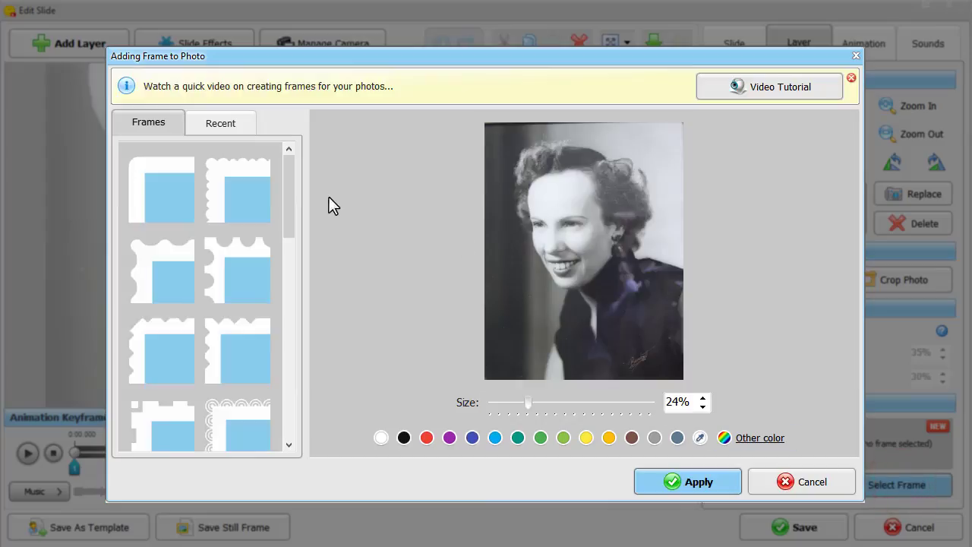
pyautogui.moveTo(293, 176); pyautogui.dragTo(286, 301)
pyautogui.click(227, 248)
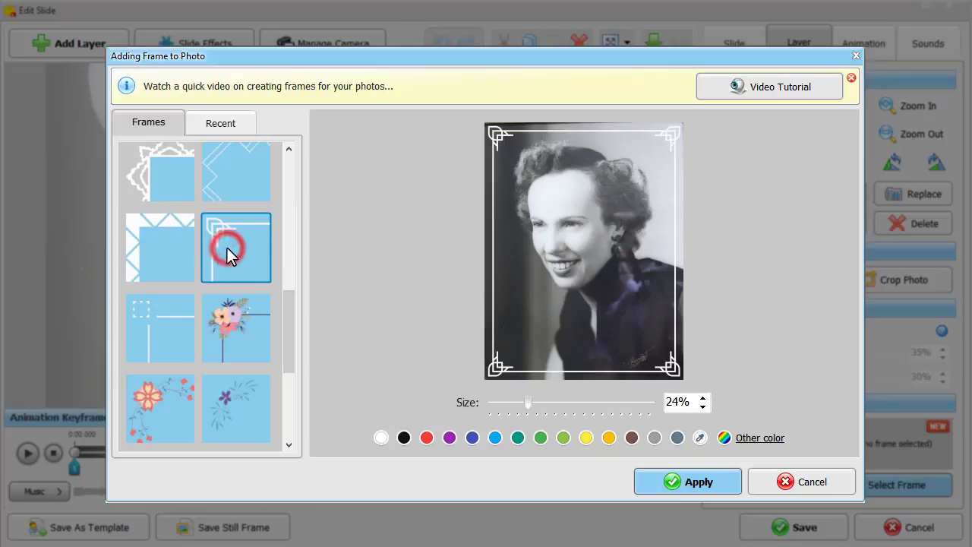
pyautogui.click(404, 439)
pyautogui.click(653, 438)
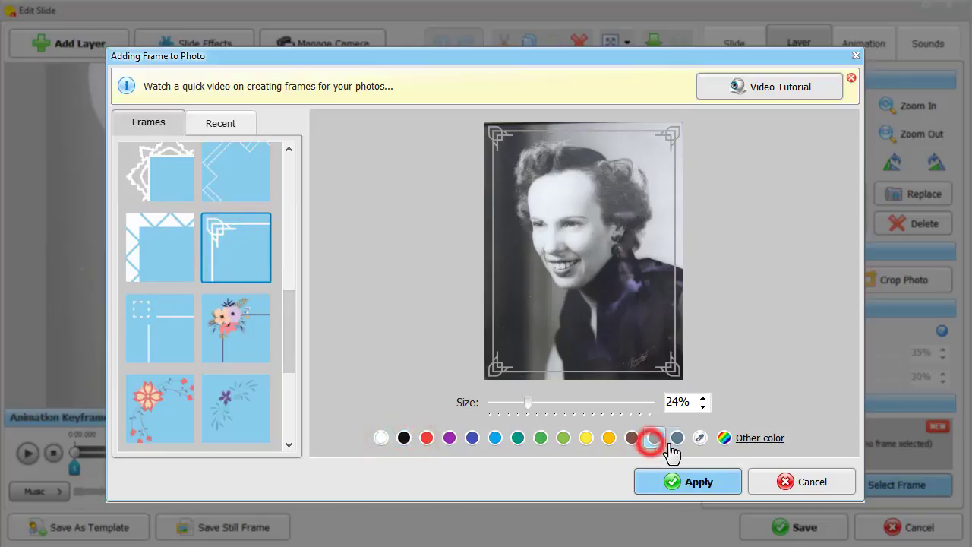
pyautogui.click(677, 439)
pyautogui.click(382, 438)
pyautogui.moveTo(528, 403)
pyautogui.mouseDown()
pyautogui.moveTo(543, 401)
pyautogui.moveTo(518, 404)
pyautogui.mouseUp()
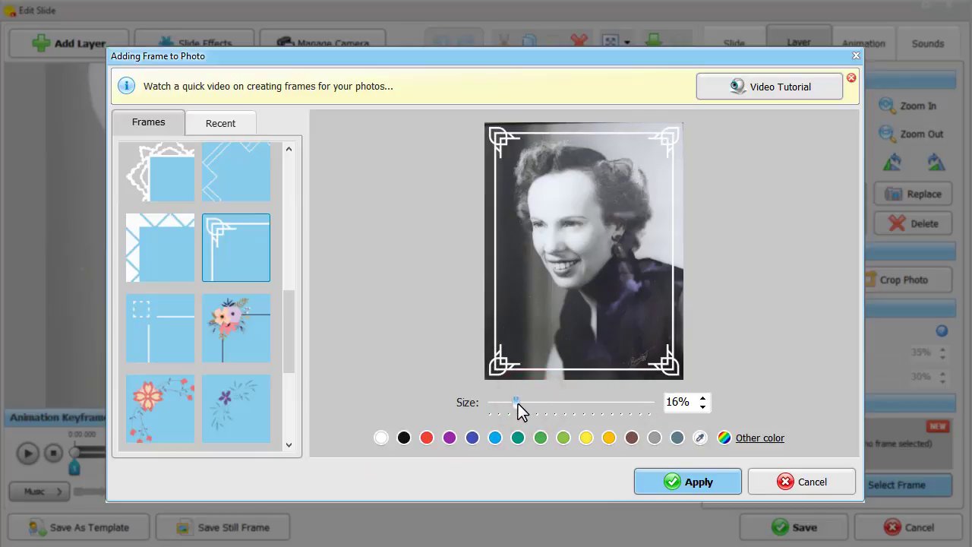
pyautogui.click(683, 484)
# Preview slide 6's animation, save the slide, and select slide 11 in the storyboard.
pyautogui.click(31, 454)
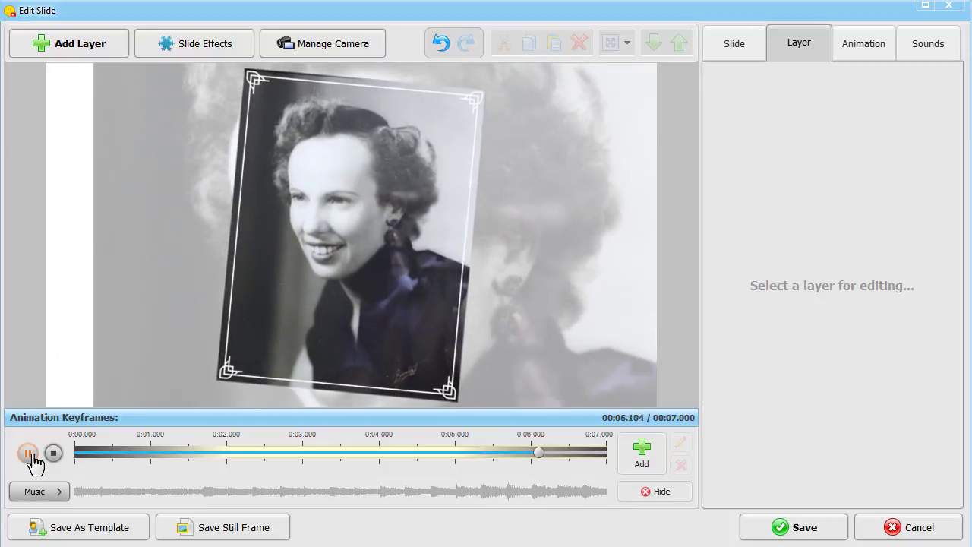
pyautogui.click(752, 534)
pyautogui.moveTo(491, 518); pyautogui.dragTo(666, 523)
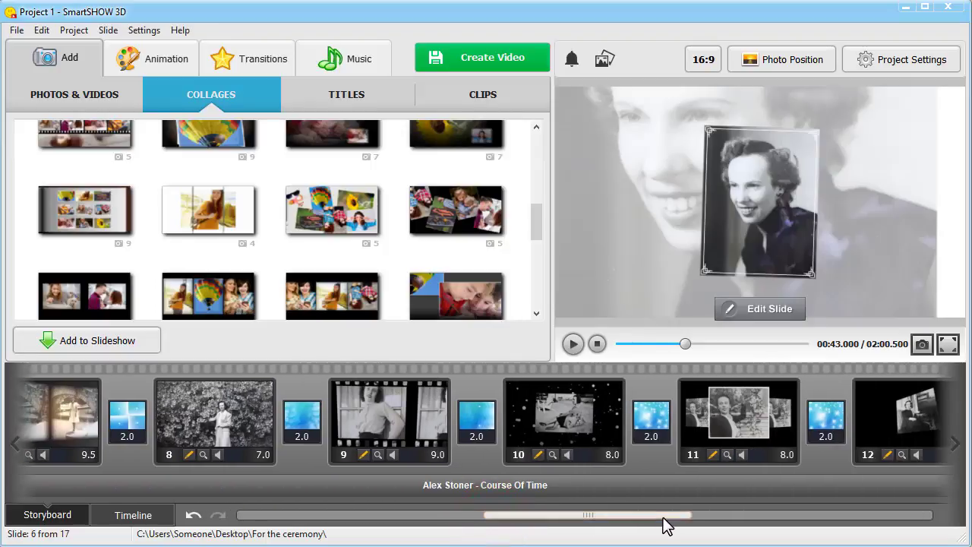
pyautogui.click(749, 414)
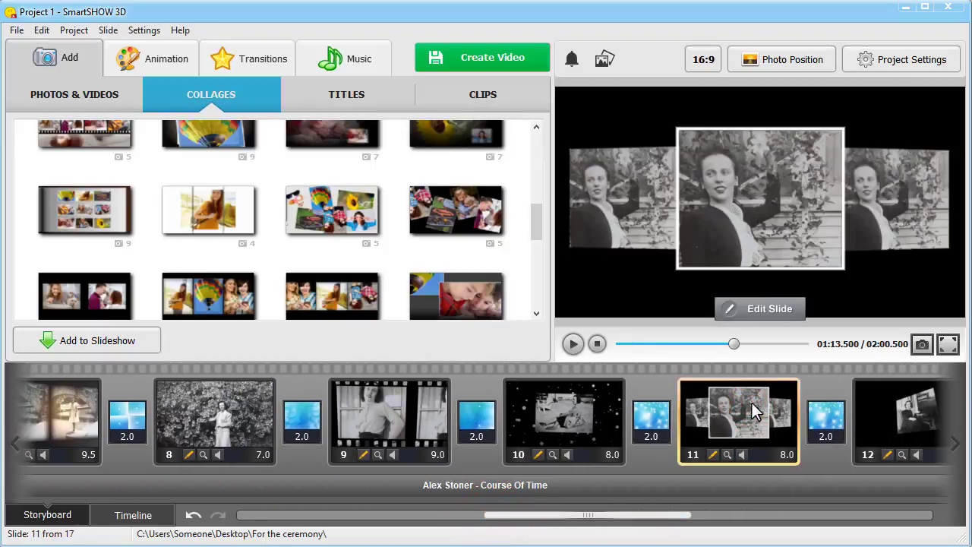
# Give the middle photo on slide 11 the Sepia print effect at full strength.
pyautogui.click(802, 323)
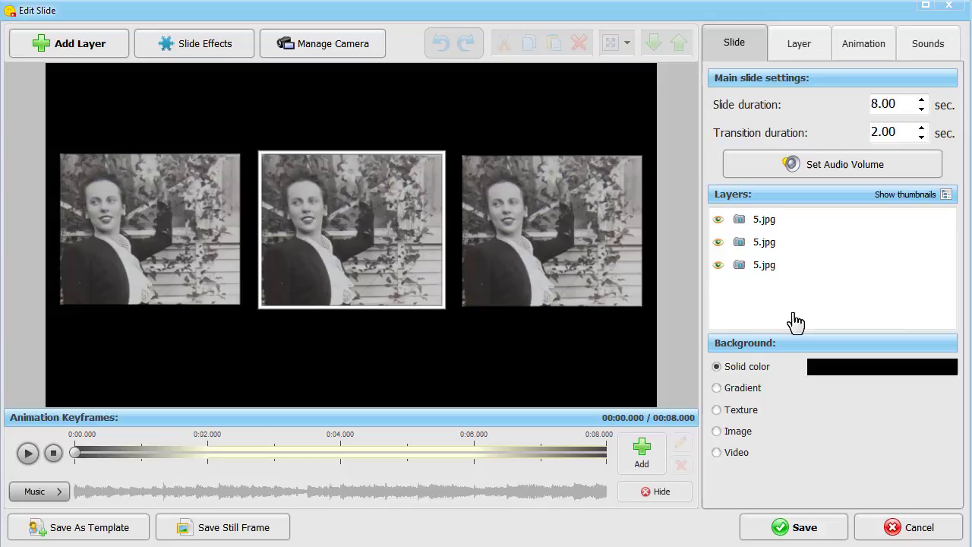
pyautogui.click(401, 250)
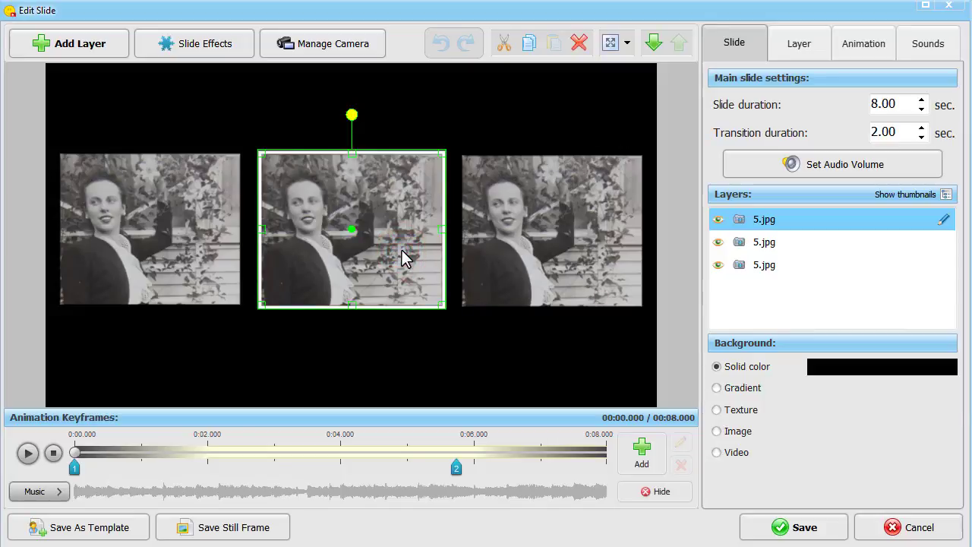
pyautogui.click(799, 45)
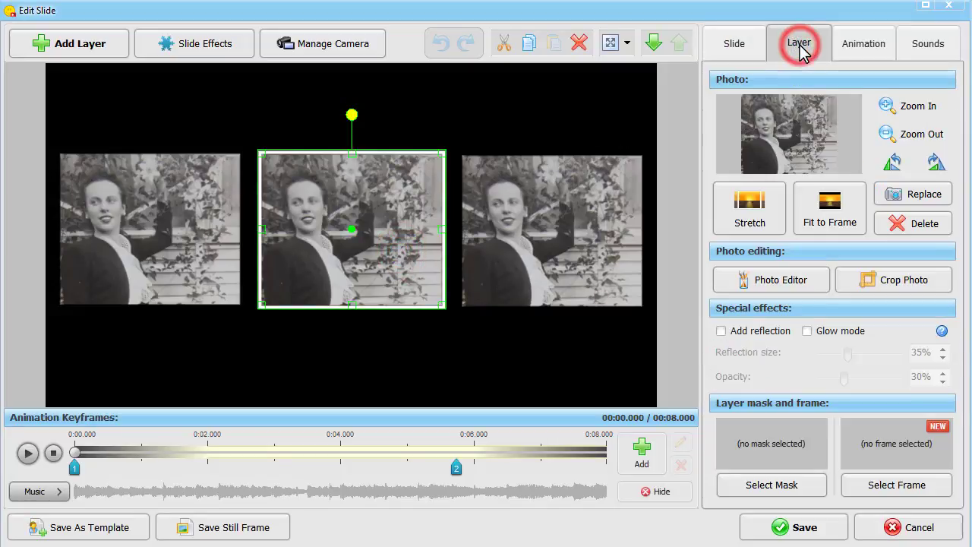
pyautogui.click(774, 279)
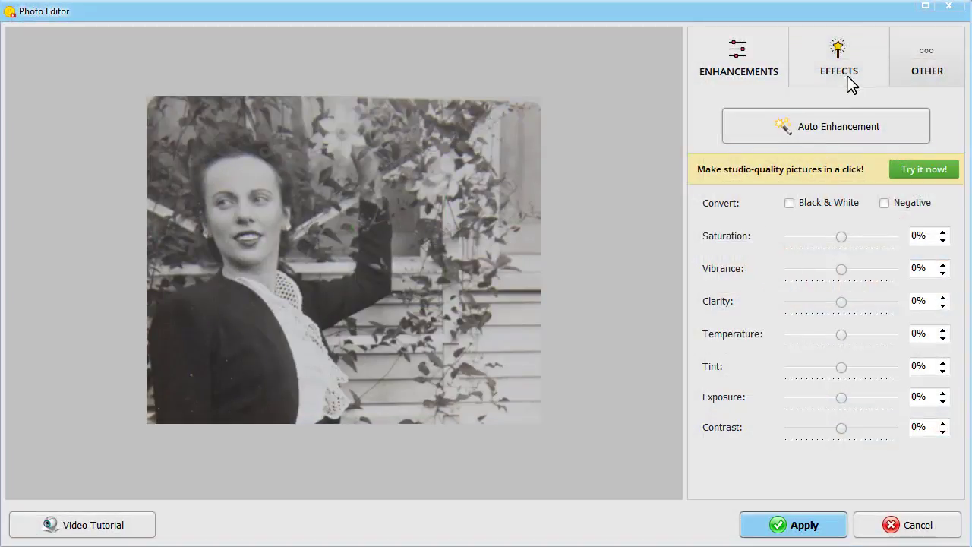
pyautogui.click(847, 75)
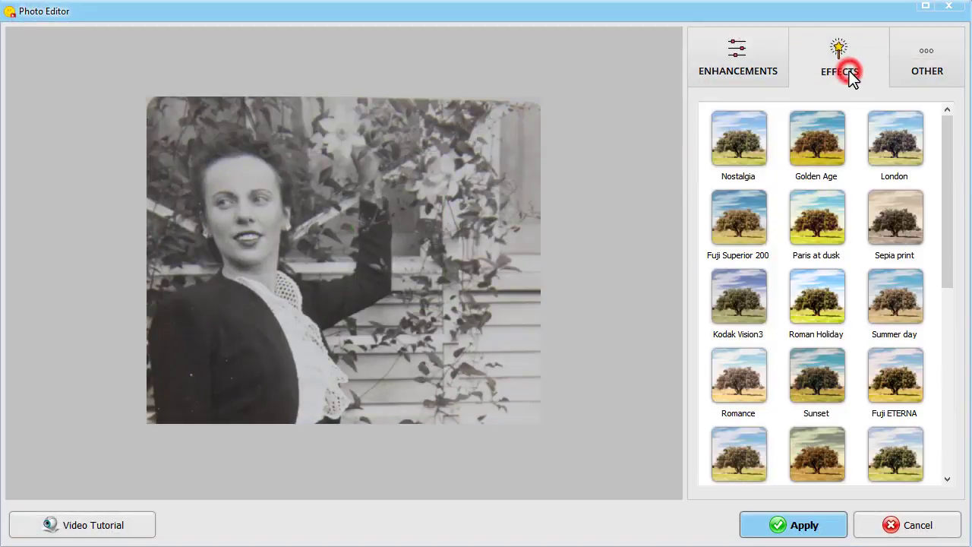
pyautogui.moveTo(950, 145)
pyautogui.mouseDown()
pyautogui.moveTo(967, 317)
pyautogui.moveTo(955, 130)
pyautogui.mouseUp()
pyautogui.click(899, 226)
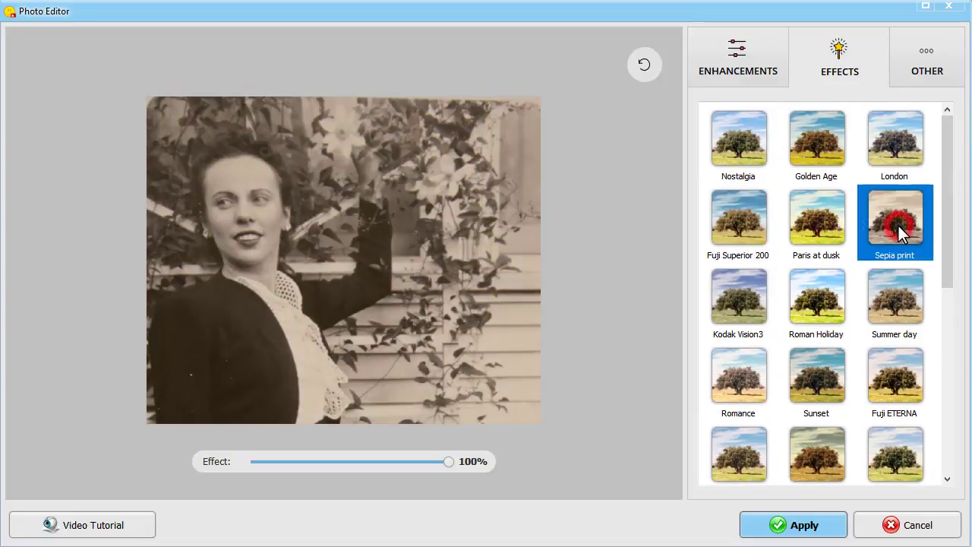
pyautogui.click(777, 524)
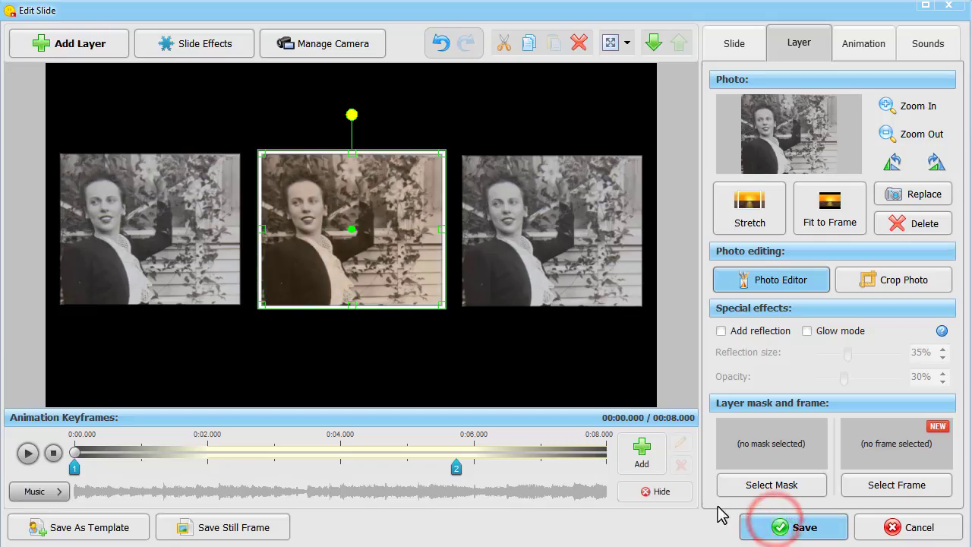
# Apply Sepia print to the left photo, reduced to 50%.
pyautogui.click(190, 256)
pyautogui.click(788, 280)
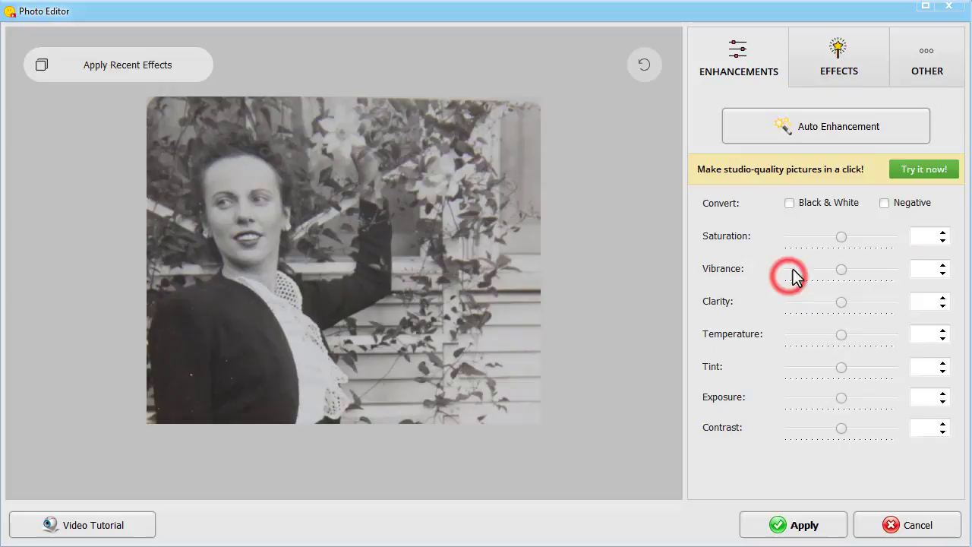
pyautogui.click(854, 68)
pyautogui.click(904, 228)
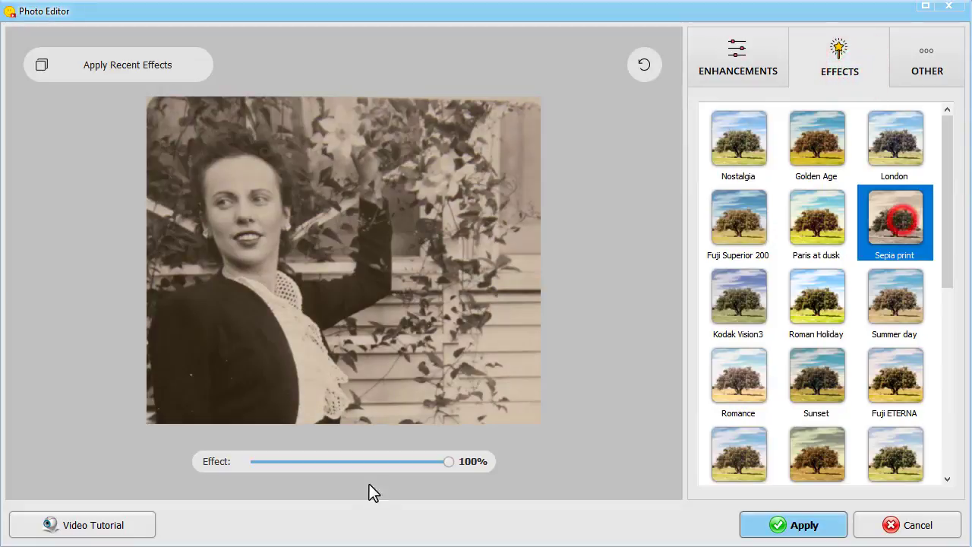
pyautogui.moveTo(447, 462); pyautogui.dragTo(349, 462)
pyautogui.click(762, 526)
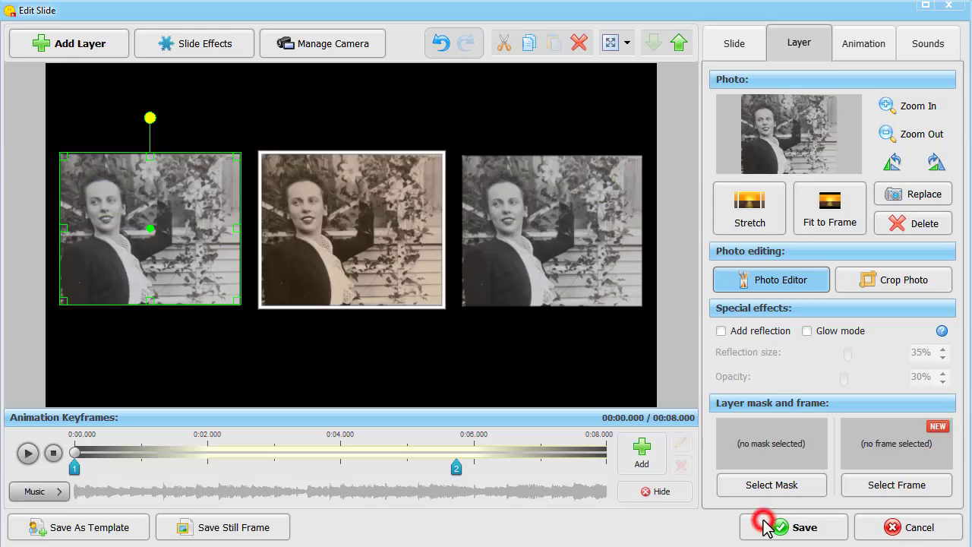
# Apply Sepia print at 50% to the right photo, preview slide 11, and save it.
pyautogui.click(563, 253)
pyautogui.click(775, 282)
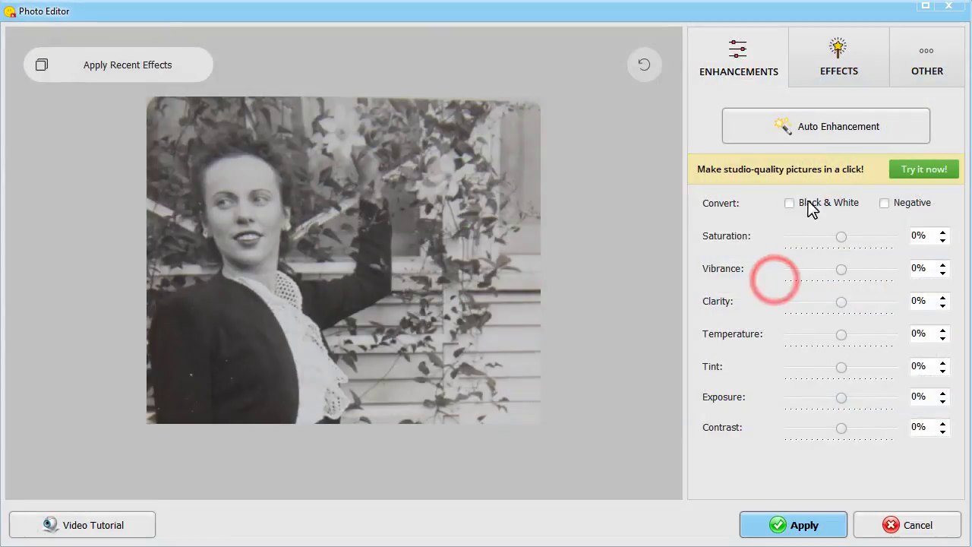
pyautogui.click(838, 69)
pyautogui.click(903, 225)
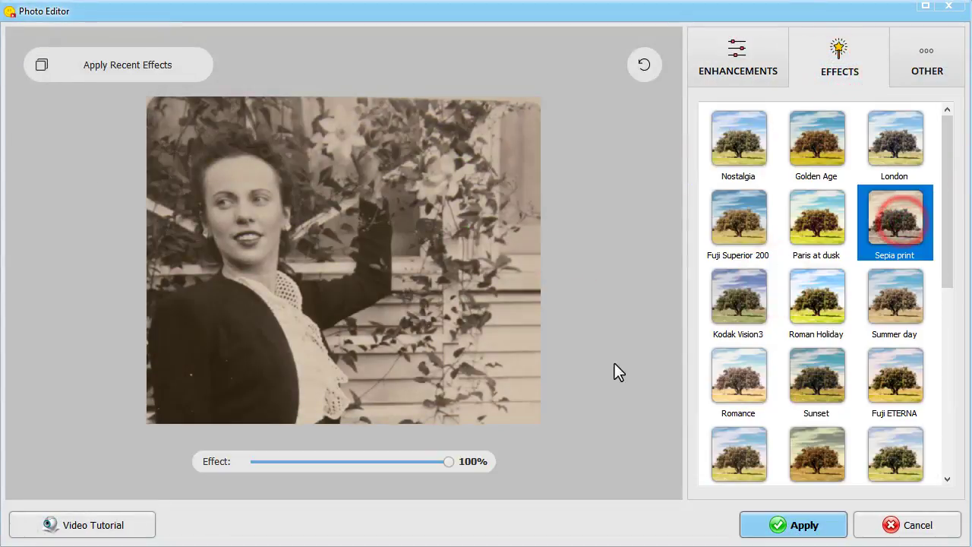
pyautogui.moveTo(448, 462); pyautogui.dragTo(349, 462)
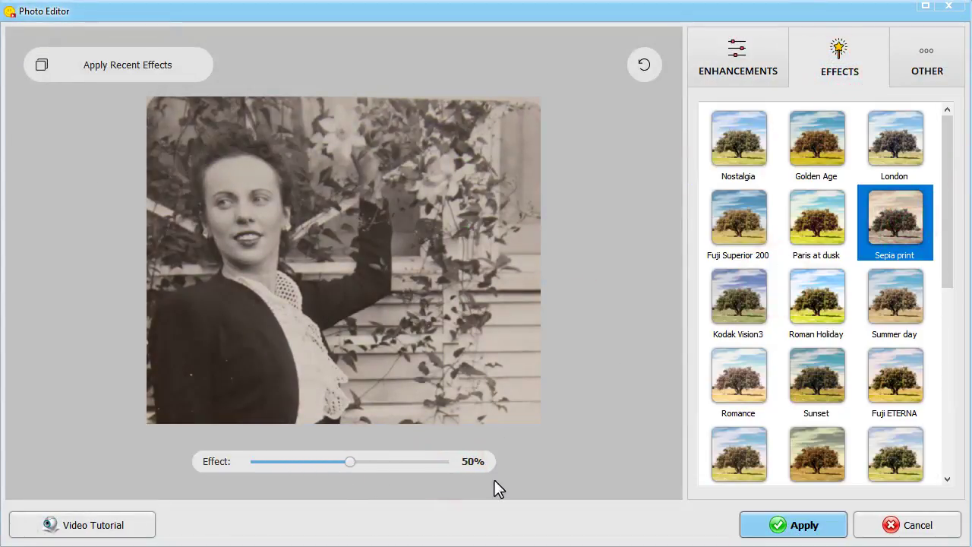
pyautogui.click(767, 528)
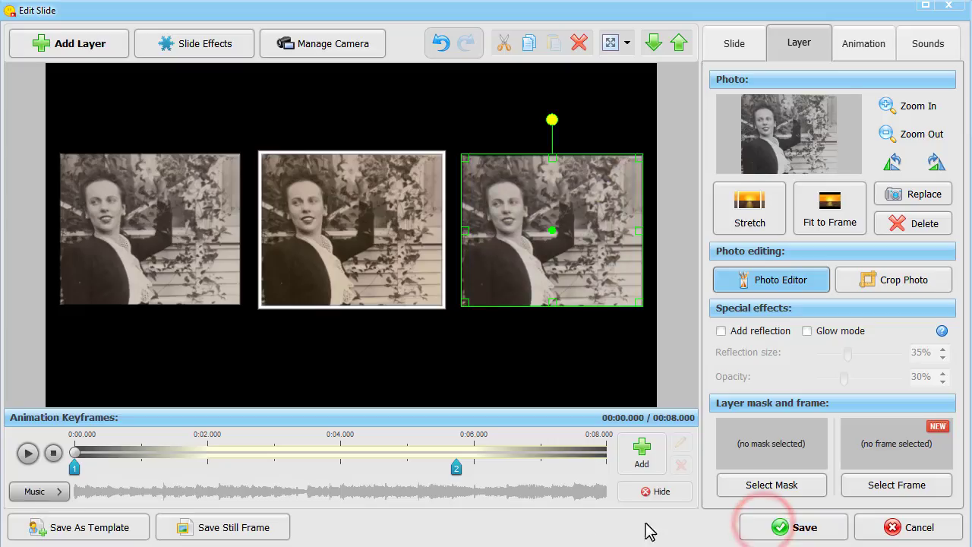
pyautogui.click(27, 453)
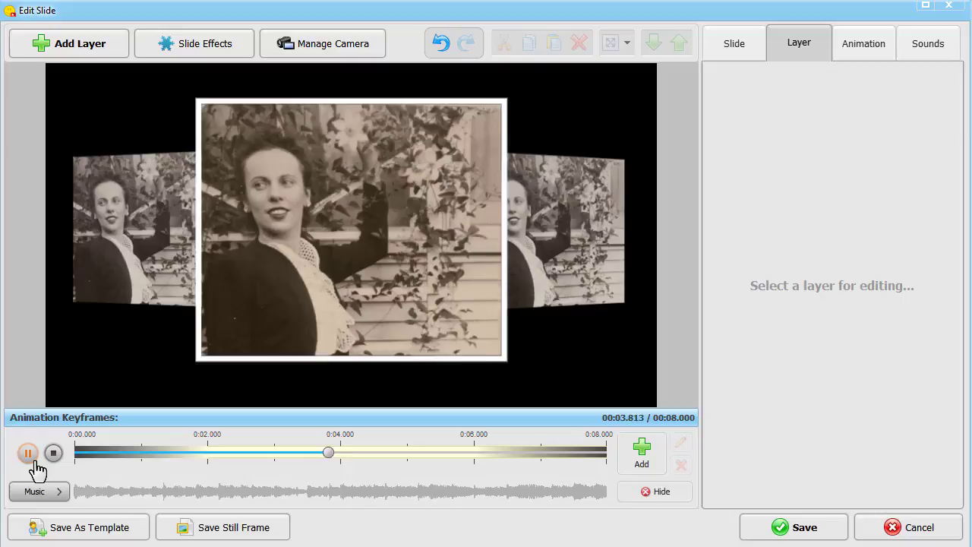
pyautogui.click(53, 455)
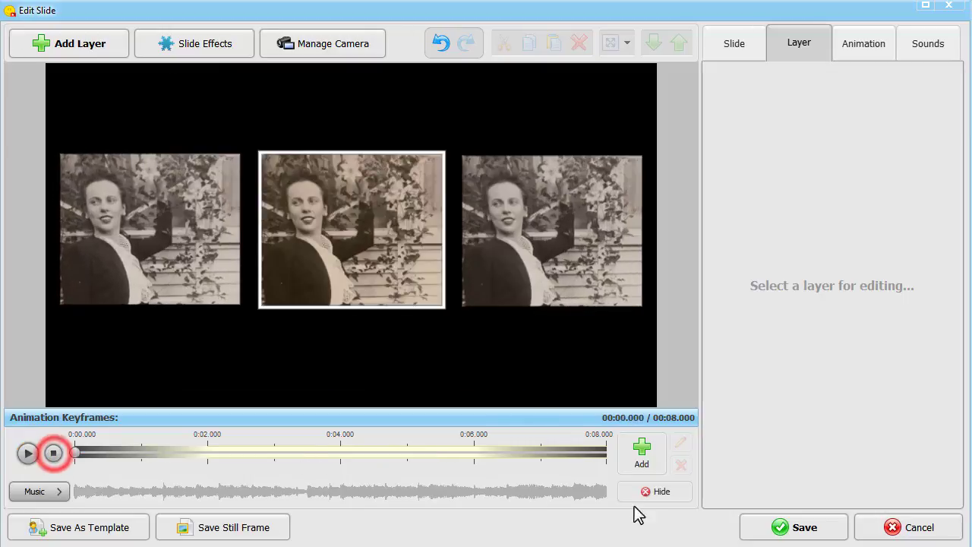
pyautogui.click(803, 527)
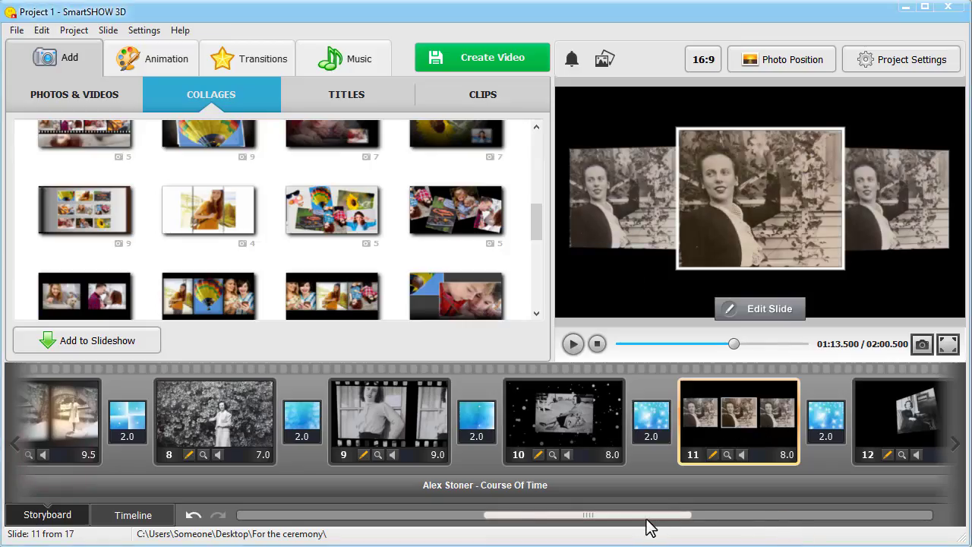
# Drop Gradient transitions into the gaps after slides 3 and 4.
pyautogui.moveTo(642, 517); pyautogui.dragTo(384, 515)
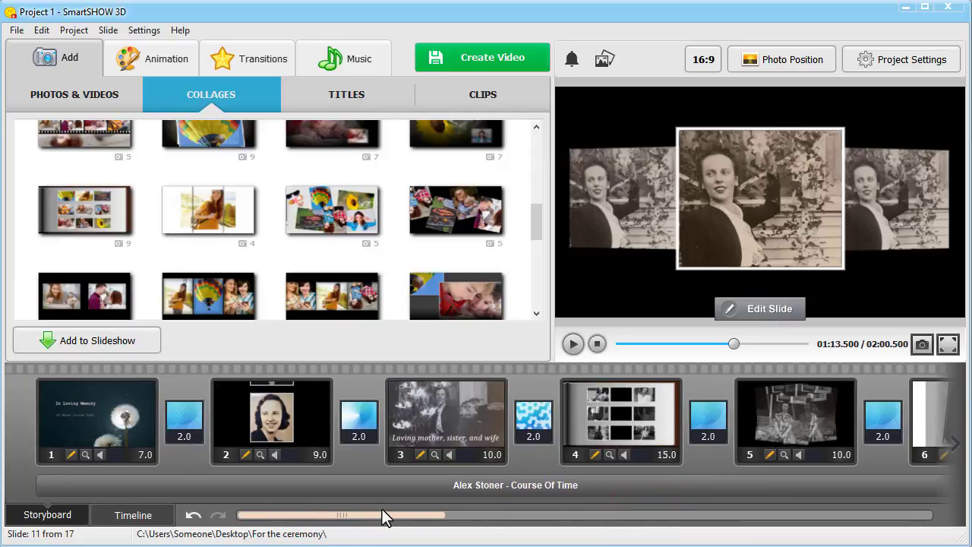
pyautogui.click(251, 65)
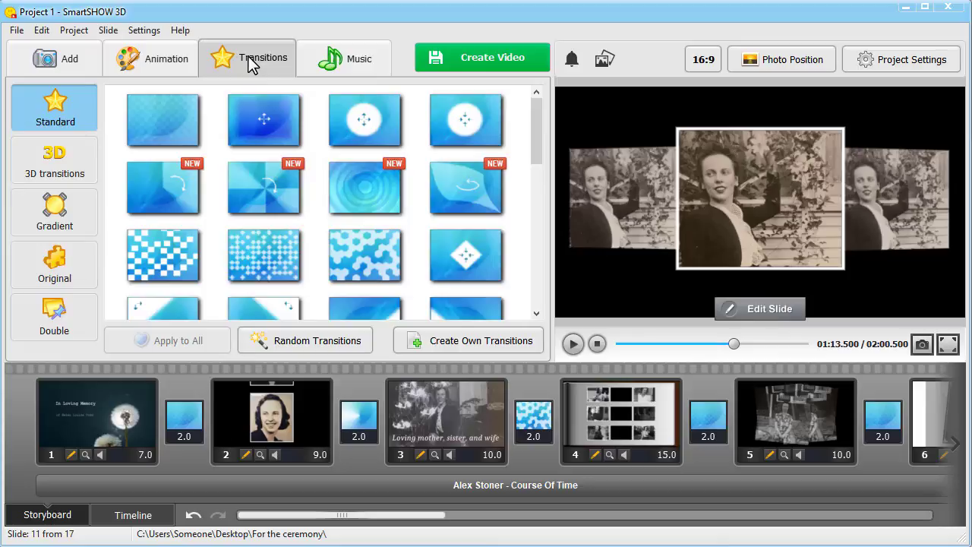
pyautogui.click(78, 218)
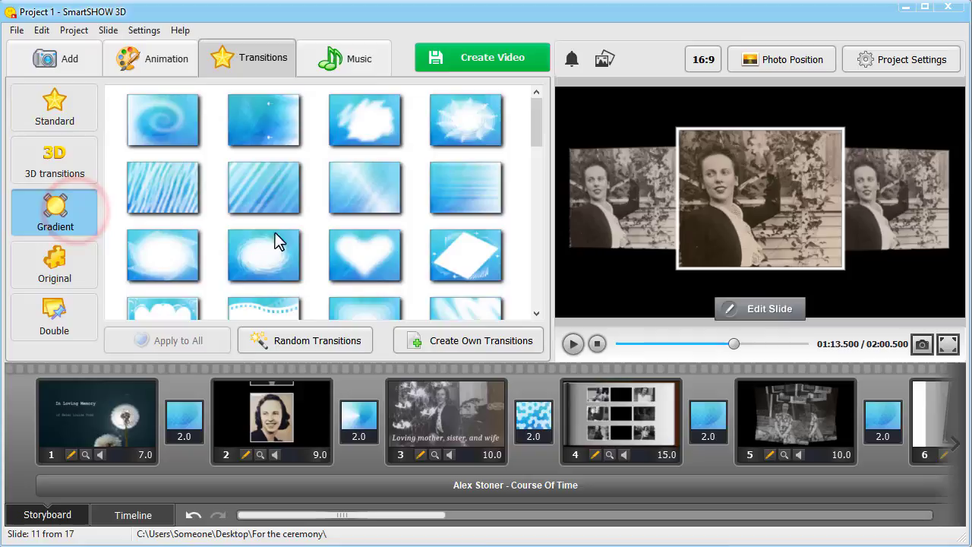
pyautogui.moveTo(536, 123); pyautogui.dragTo(535, 139)
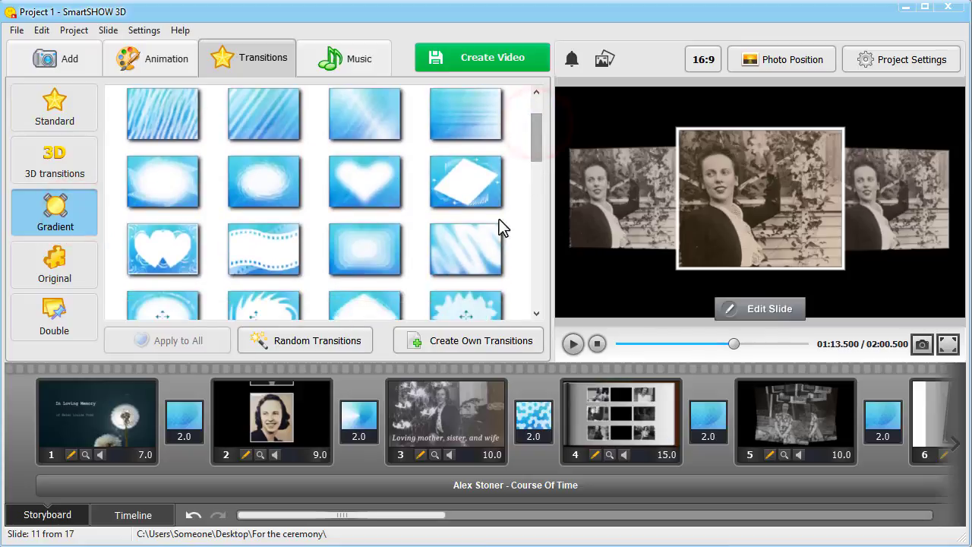
pyautogui.moveTo(475, 243); pyautogui.dragTo(535, 419)
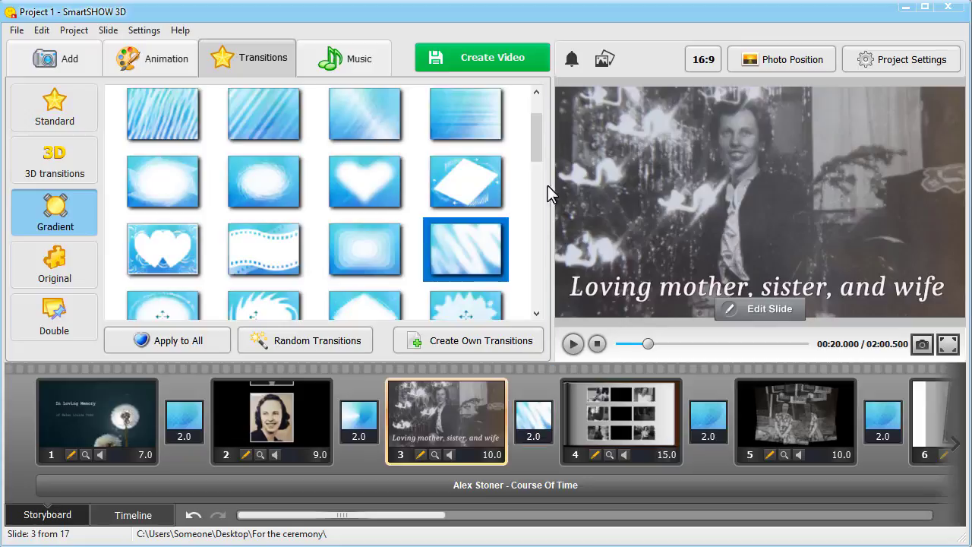
pyautogui.moveTo(538, 146); pyautogui.dragTo(540, 202)
pyautogui.moveTo(269, 254); pyautogui.dragTo(711, 412)
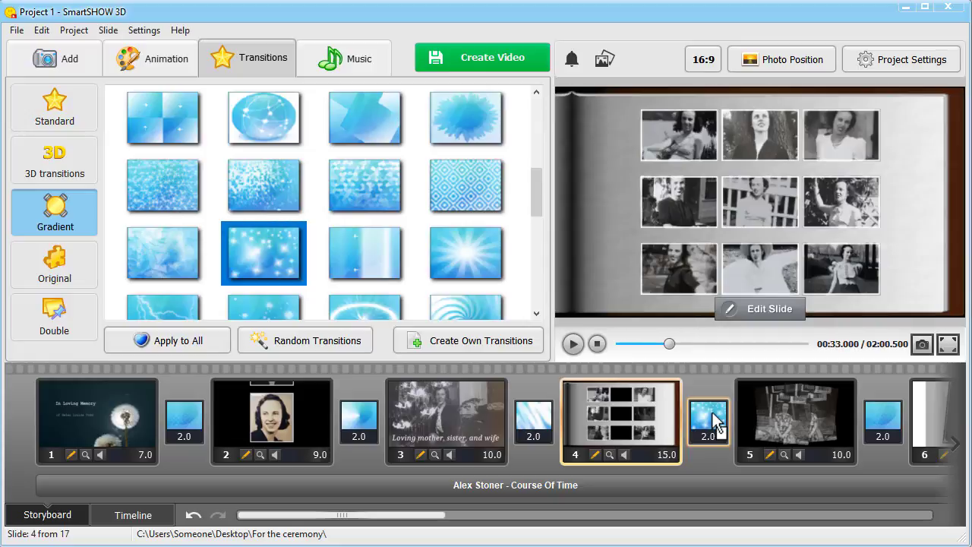
# Place a 3D transition between slides 6 and 7.
pyautogui.moveTo(432, 516); pyautogui.dragTo(499, 536)
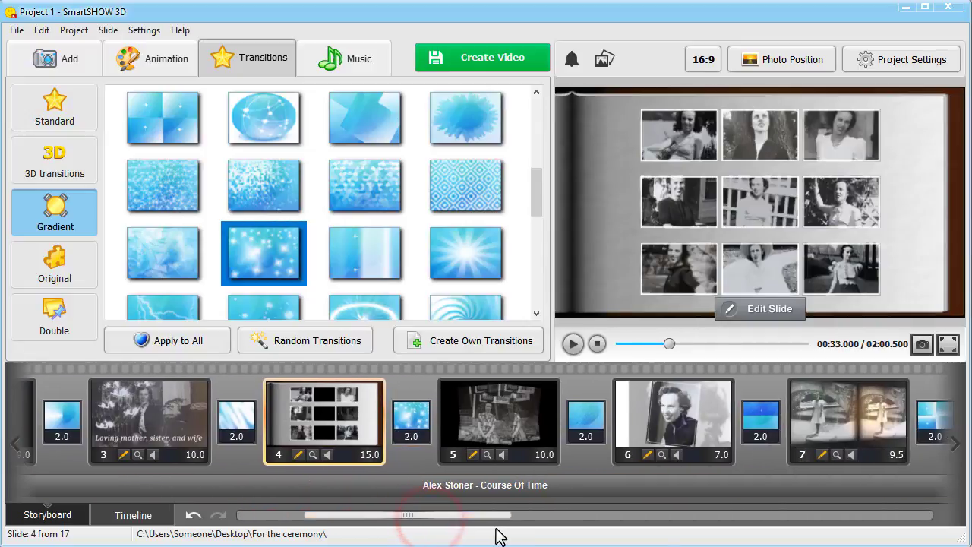
pyautogui.click(64, 176)
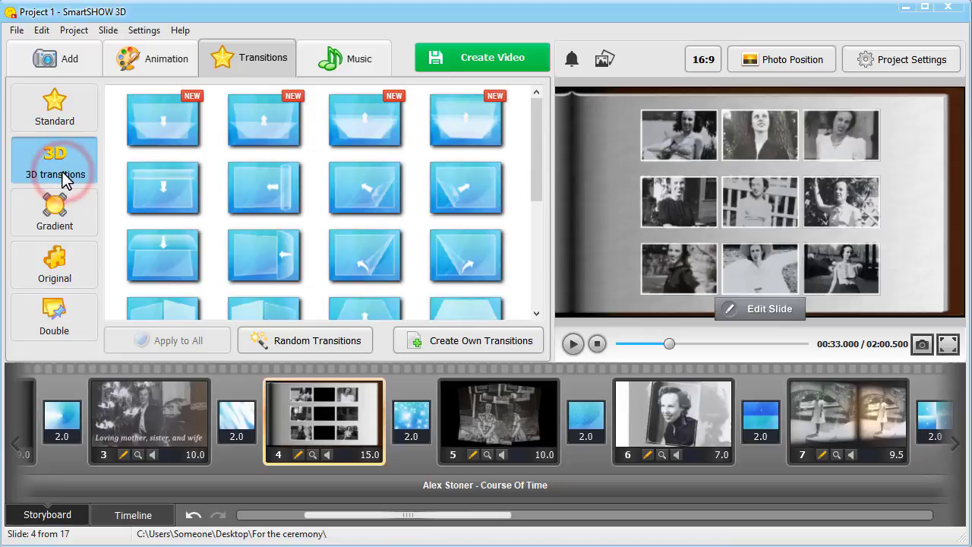
pyautogui.moveTo(464, 189); pyautogui.dragTo(756, 423)
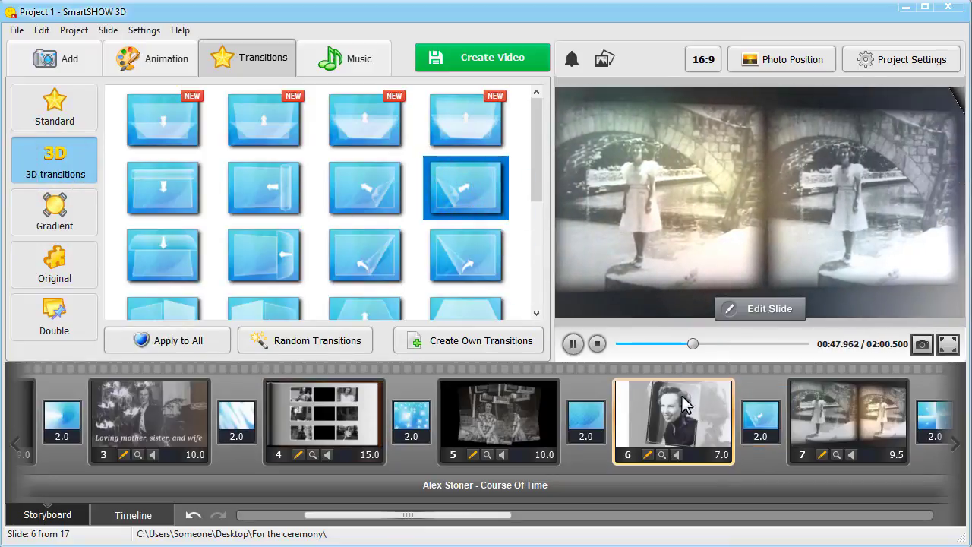
# Set the 5→6 and 4→5 transitions to 3.0 seconds each, then switch to Timeline view.
pyautogui.click(581, 348)
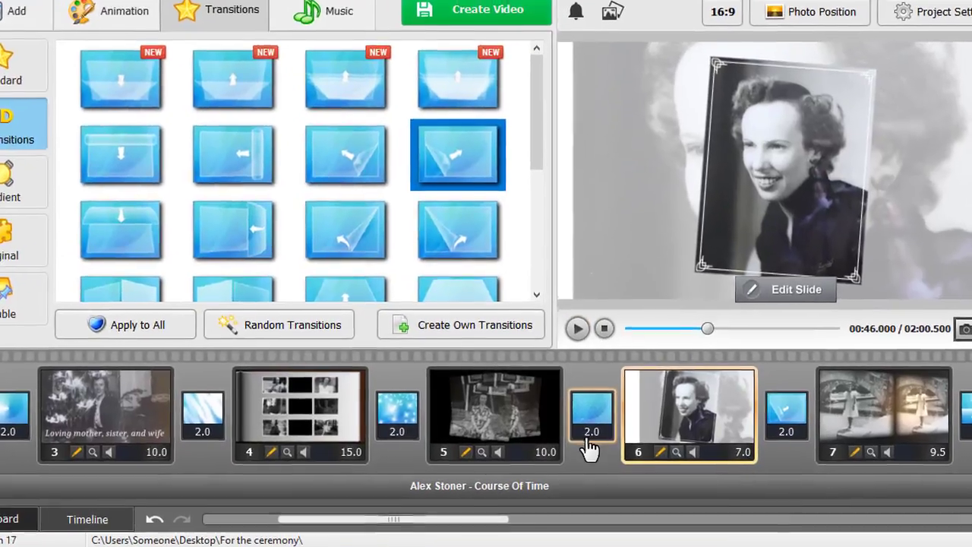
pyautogui.click(591, 434)
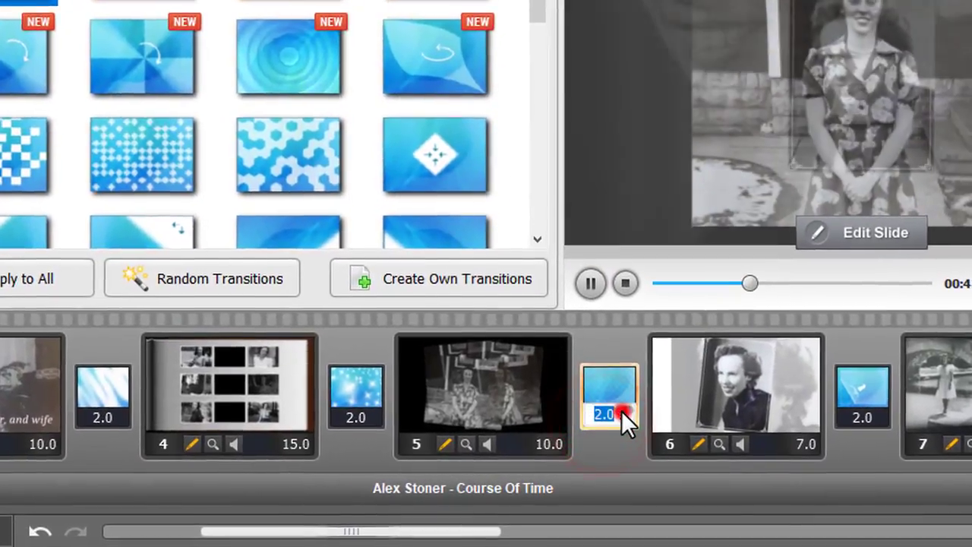
pyautogui.click(620, 414)
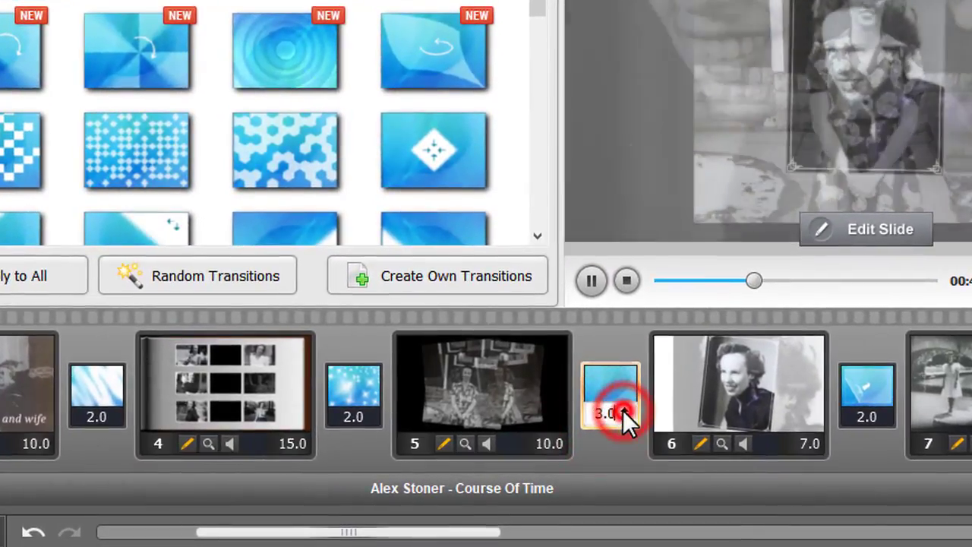
pyautogui.click(424, 407)
pyautogui.click(367, 390)
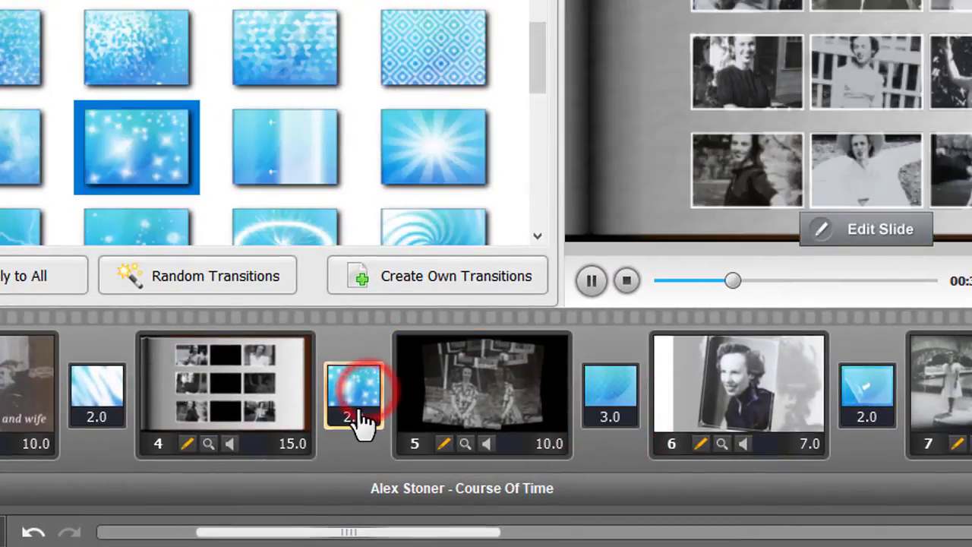
pyautogui.click(373, 411)
pyautogui.click(369, 410)
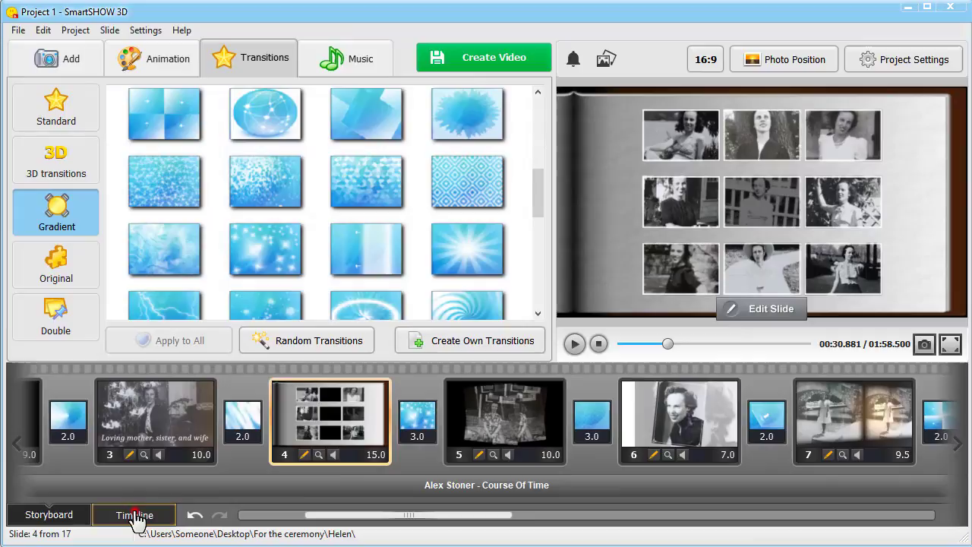
pyautogui.click(135, 516)
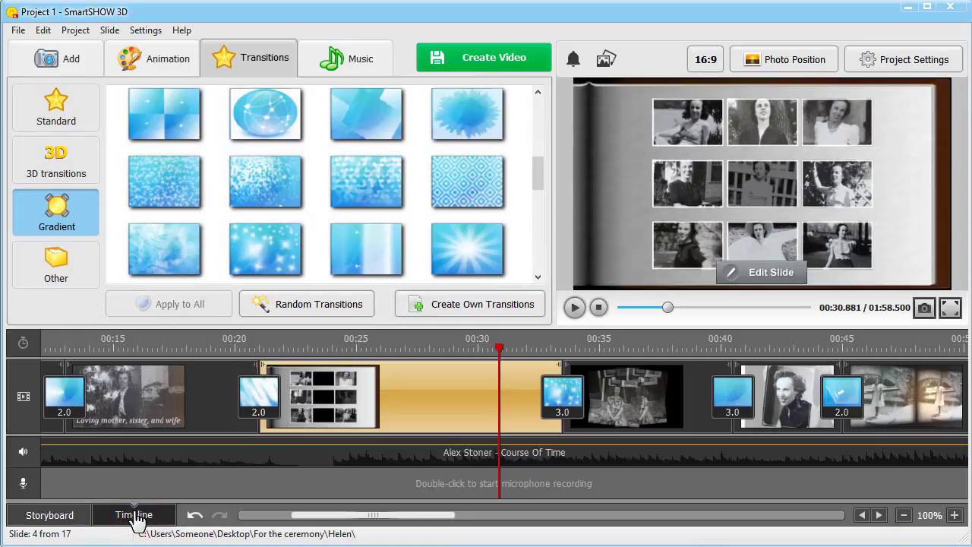
# Record an 8-second voice comment as Recording1, add it, and drag it to start near 0:17.
pyautogui.click(331, 57)
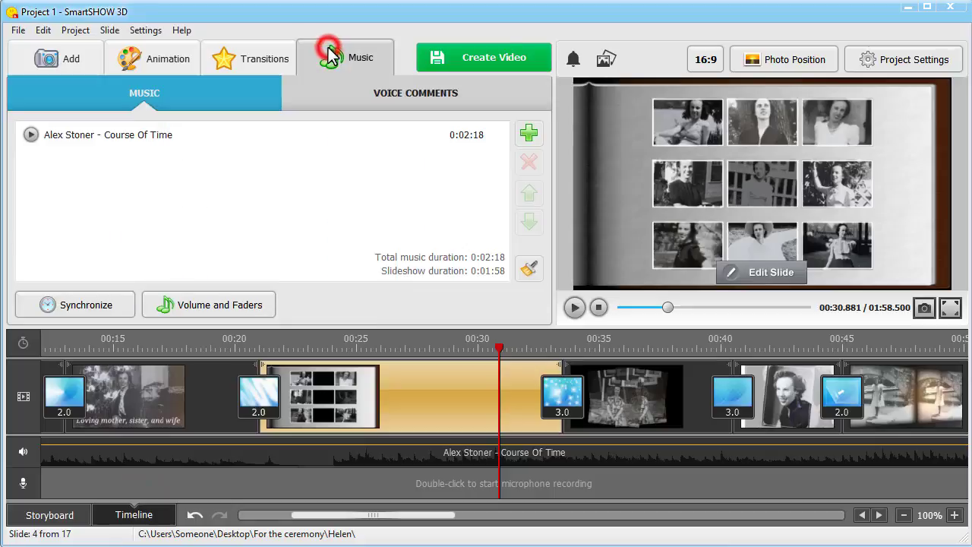
pyautogui.click(398, 103)
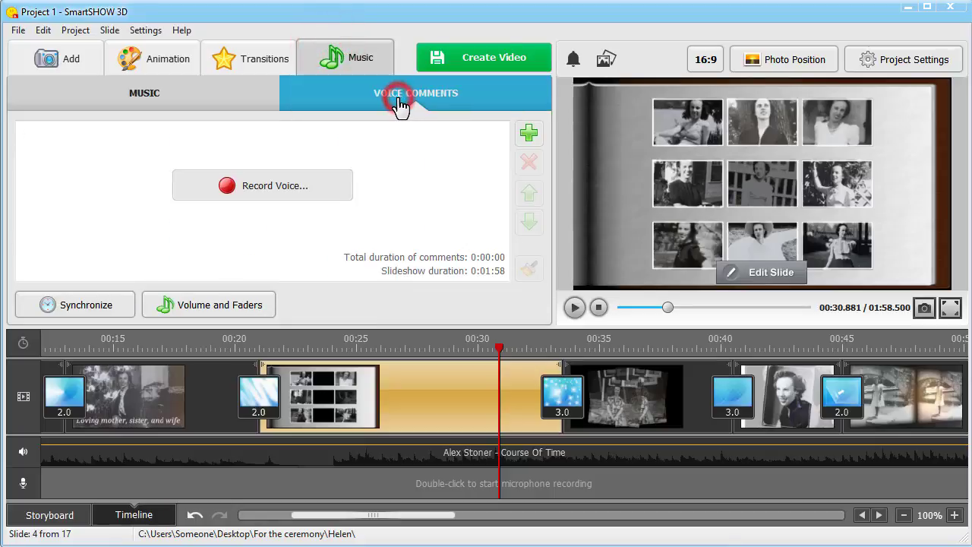
pyautogui.click(294, 191)
pyautogui.click(484, 291)
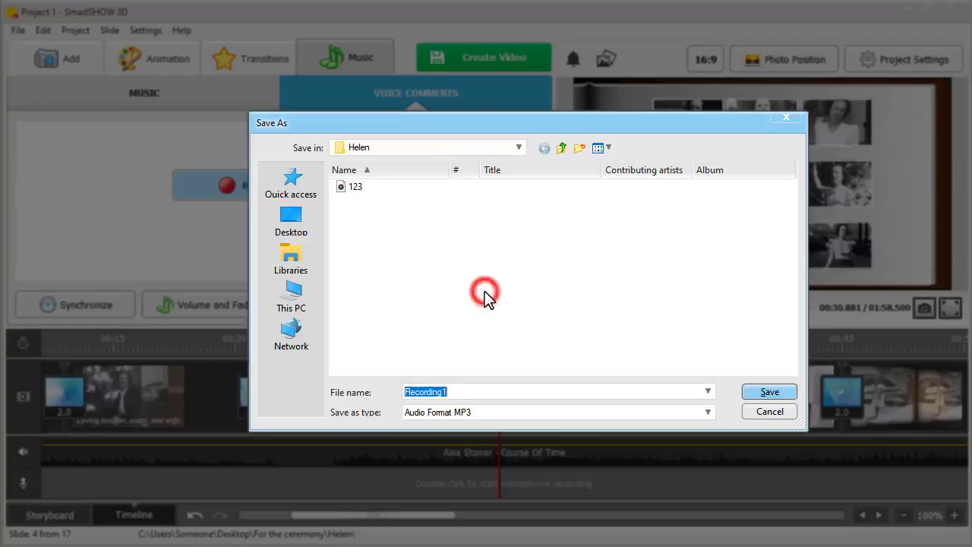
pyautogui.click(759, 401)
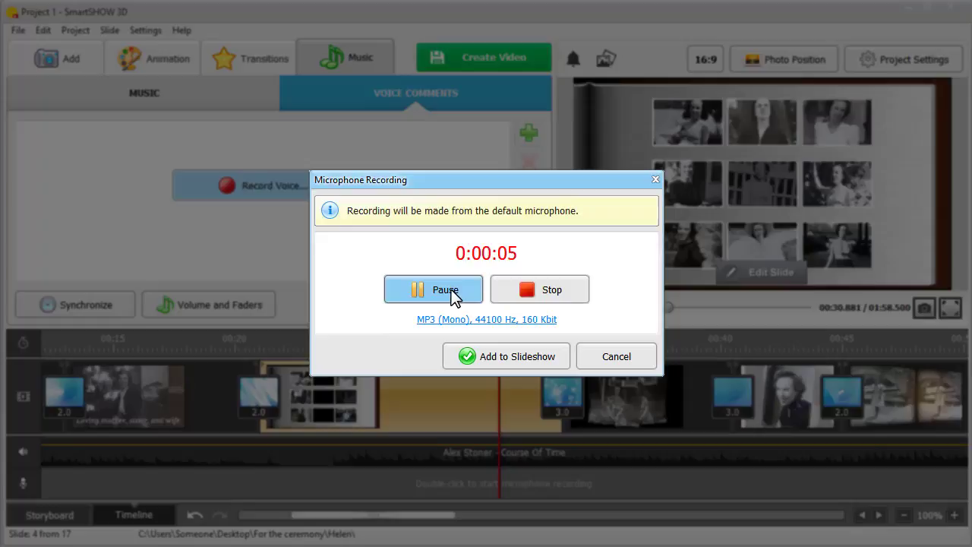
pyautogui.click(528, 287)
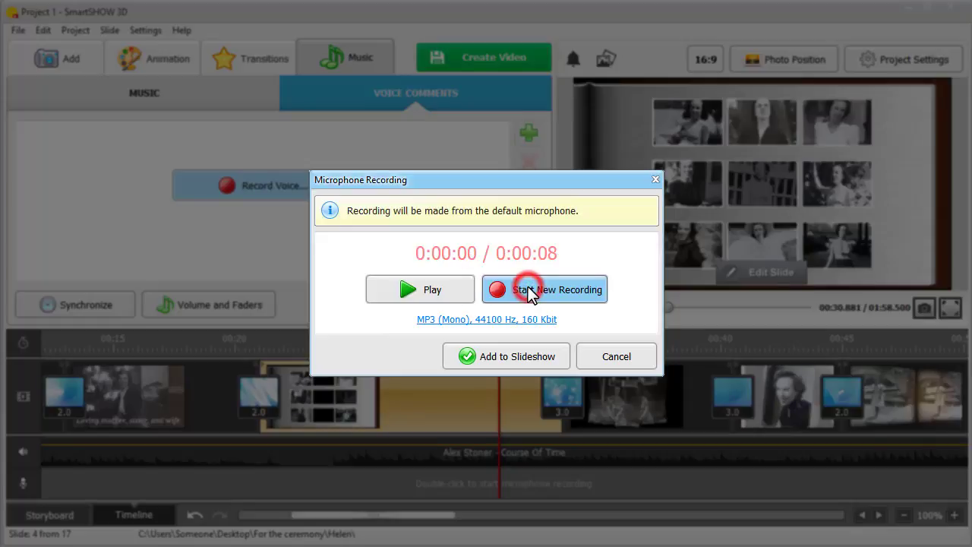
pyautogui.click(521, 354)
pyautogui.moveTo(218, 495); pyautogui.dragTo(566, 494)
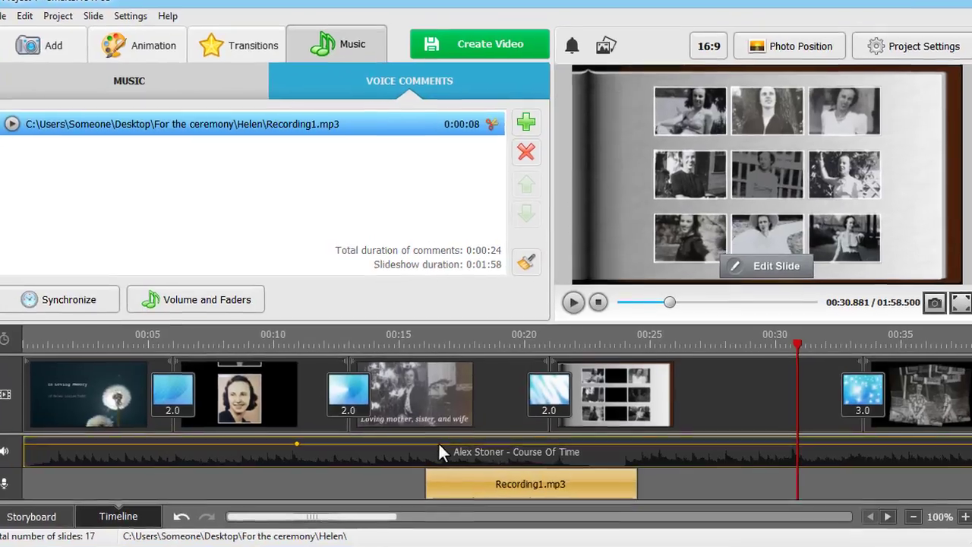
# Add four volume points on the Course Of Time music track bracketing the Recording1 voice clip.
pyautogui.rightClick(443, 447)
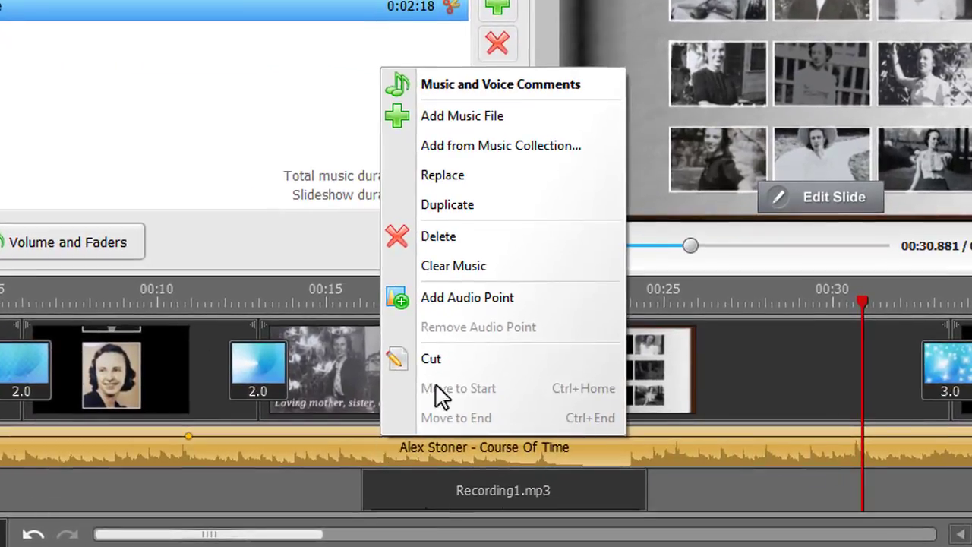
pyautogui.click(466, 297)
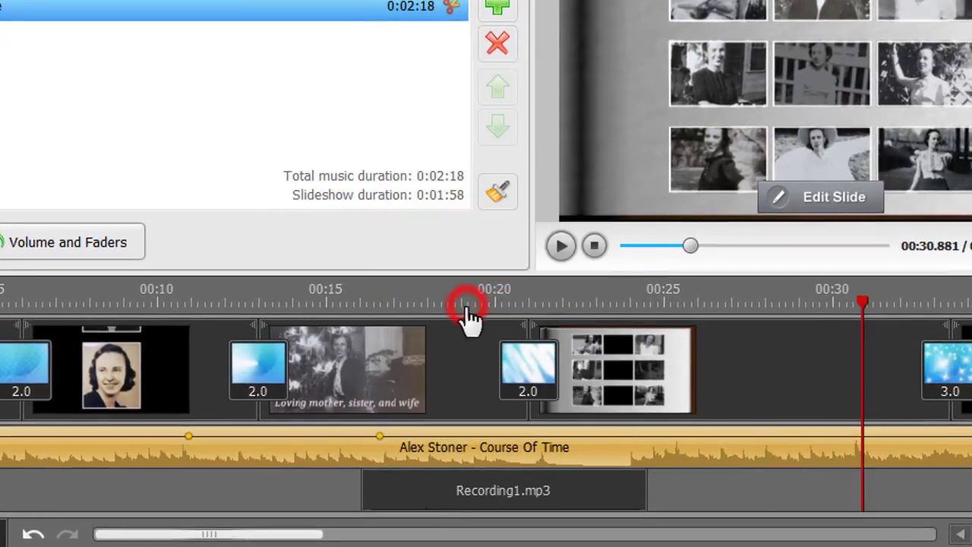
pyautogui.rightClick(442, 438)
pyautogui.click(516, 301)
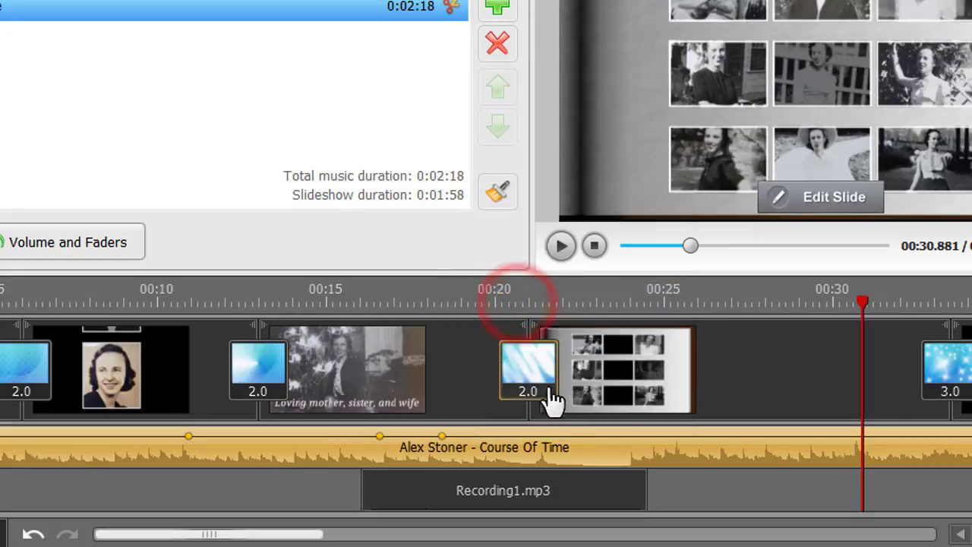
pyautogui.rightClick(563, 446)
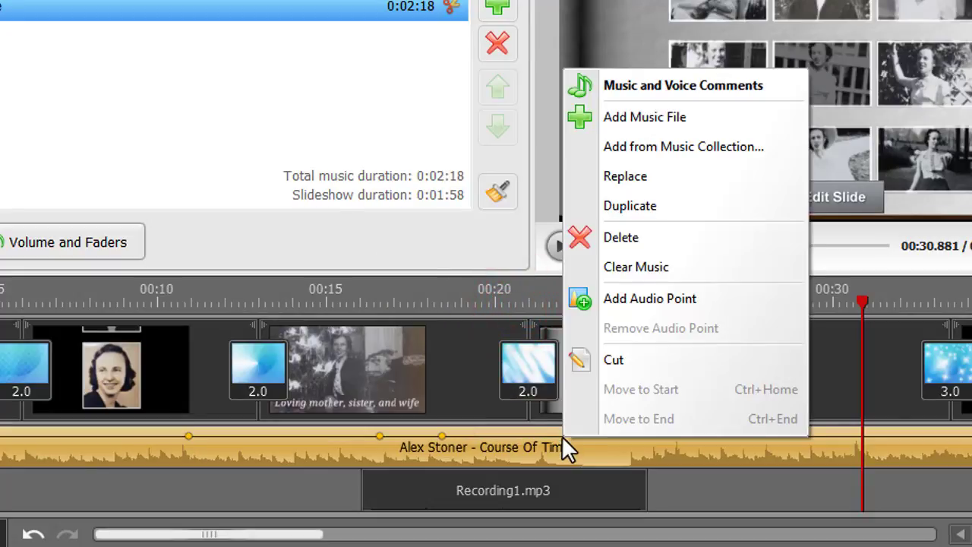
pyautogui.click(644, 304)
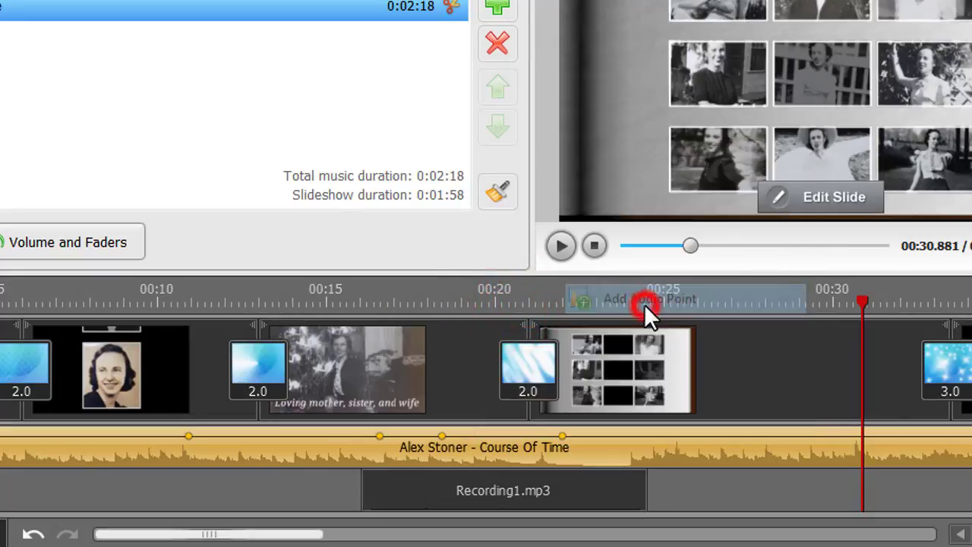
pyautogui.rightClick(615, 435)
pyautogui.click(709, 303)
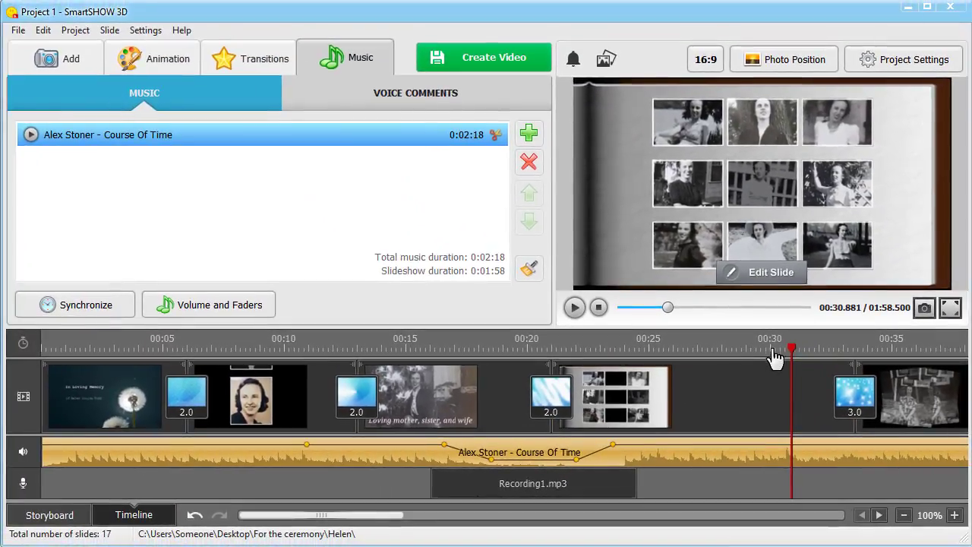
pyautogui.click(790, 346)
pyautogui.click(124, 365)
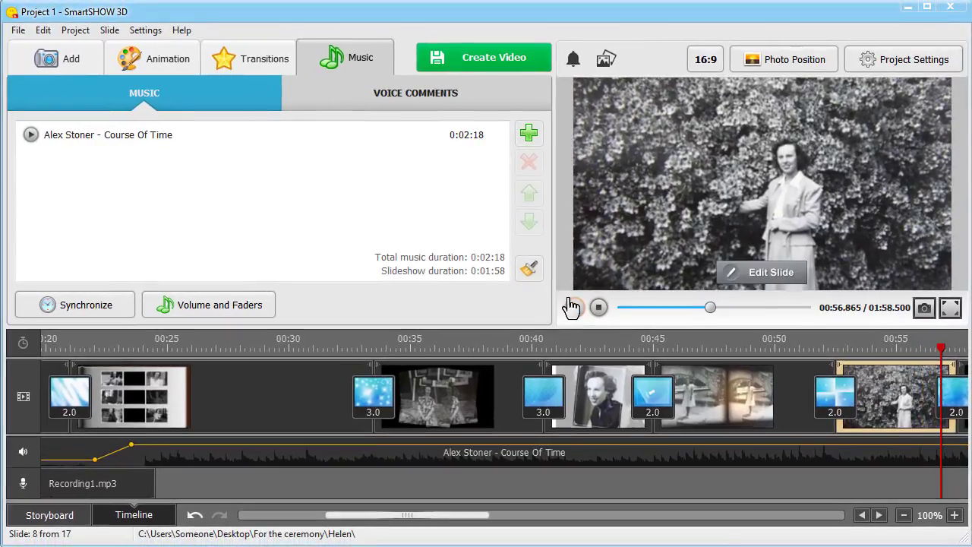
# Open the Create Video dialog offering video, DVD or Internet slideshow output.
pyautogui.click(470, 67)
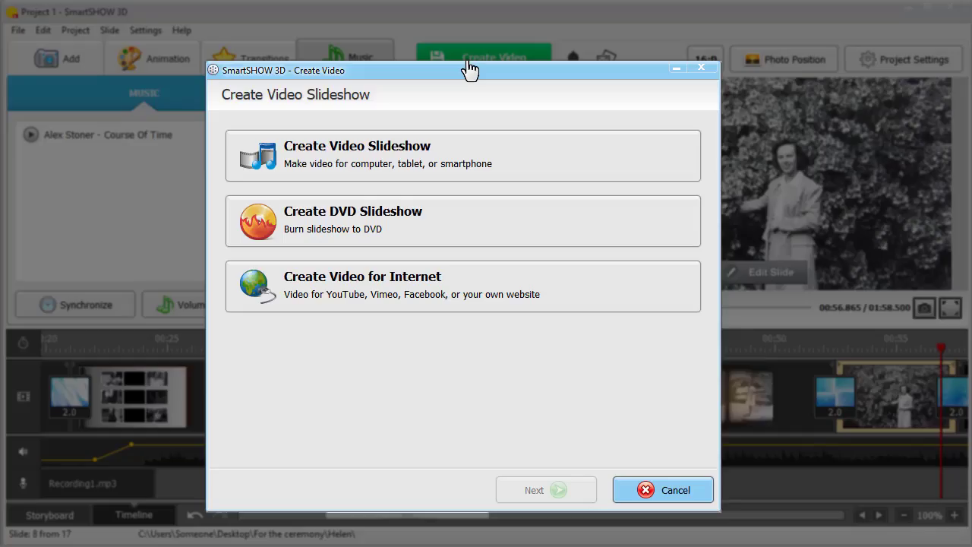